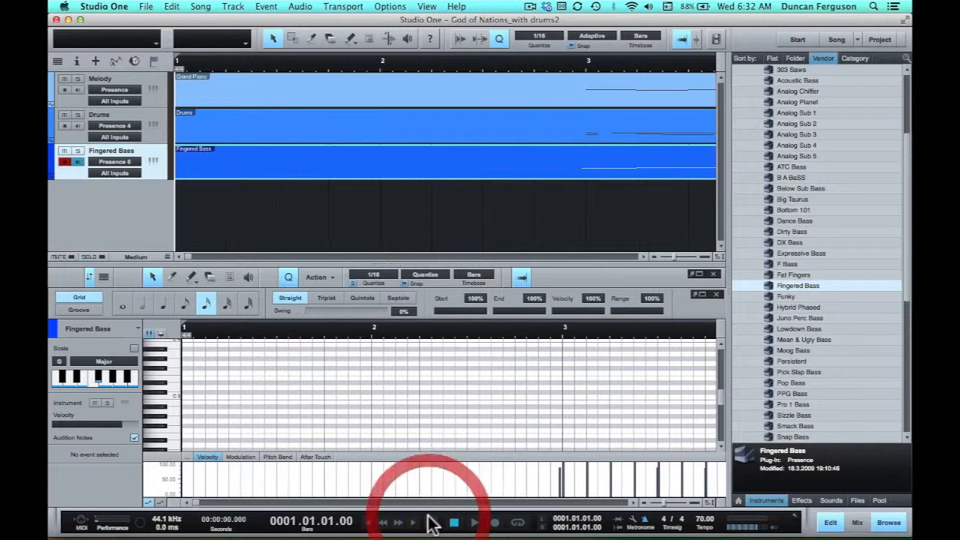
# Open the Fingered Bass part for note editing and quantize all its notes to the 1/16 grid.
pyautogui.click(566, 172)
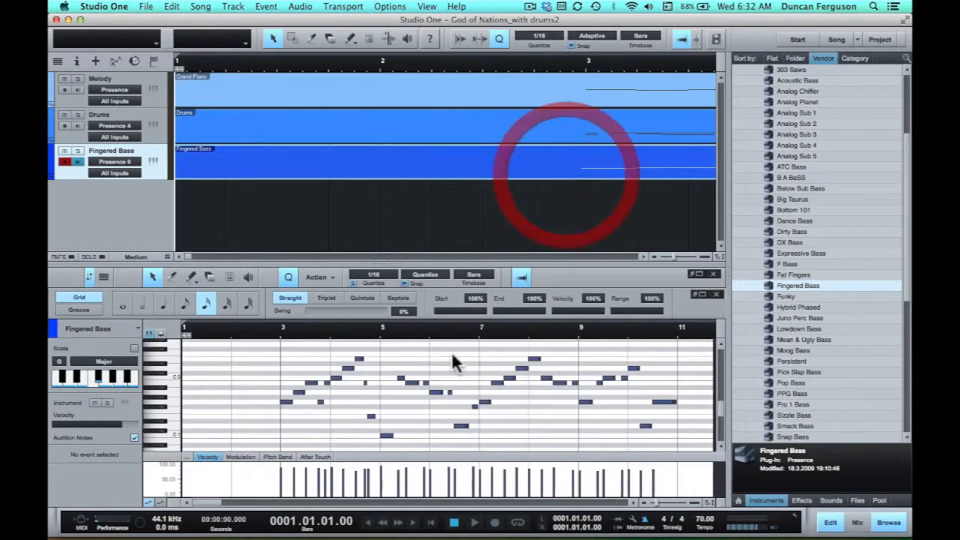
pyautogui.click(279, 336)
pyautogui.press('e')
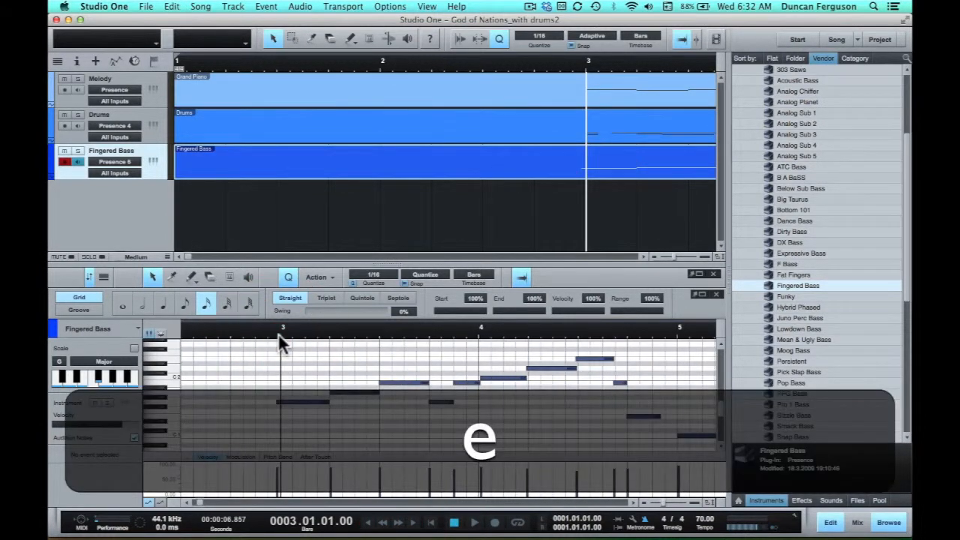
pyautogui.press('w')
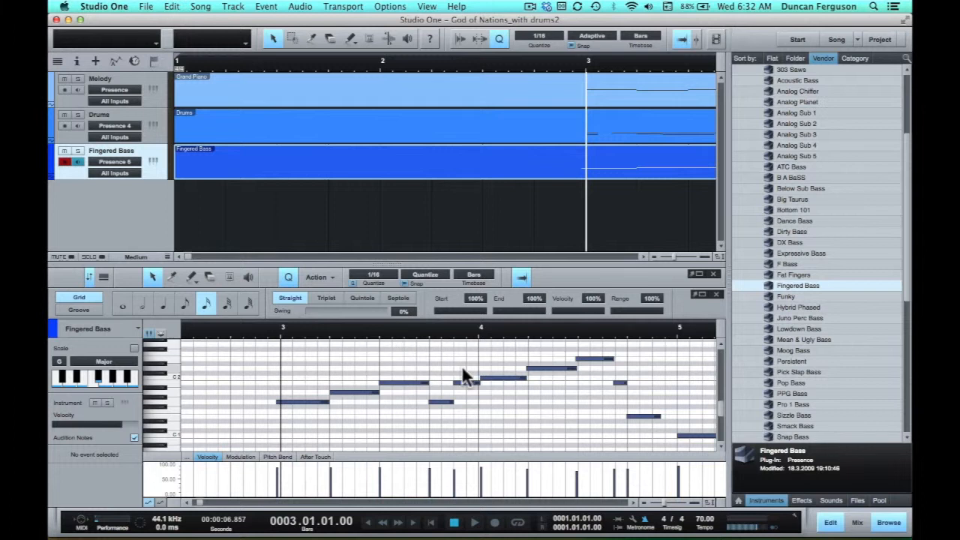
pyautogui.hscroll(5, 462, 373)
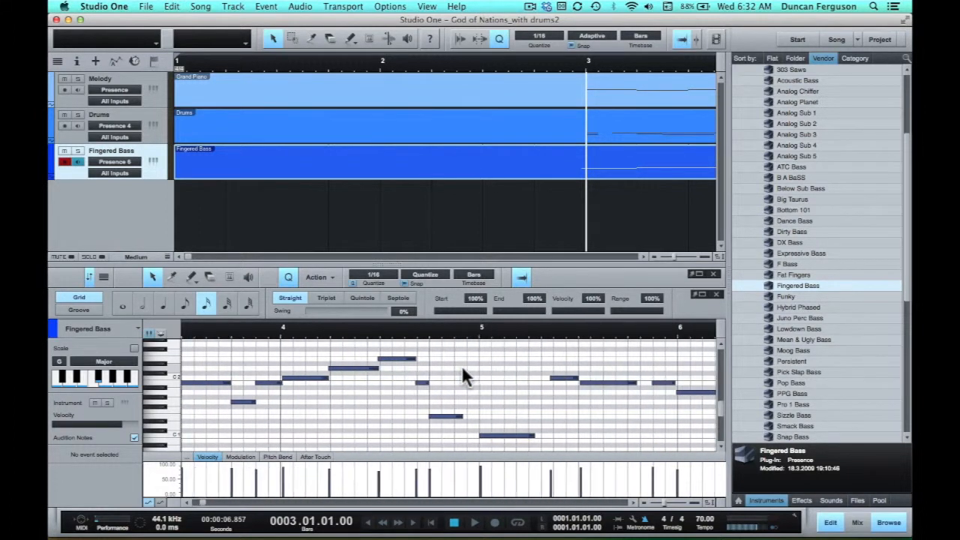
pyautogui.hscroll(-2, 462, 373)
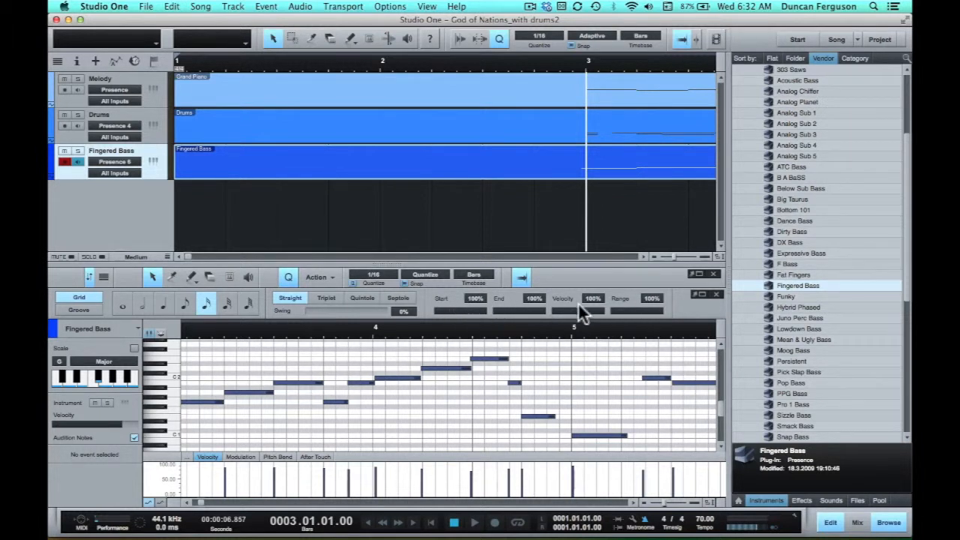
pyautogui.press('super+a')
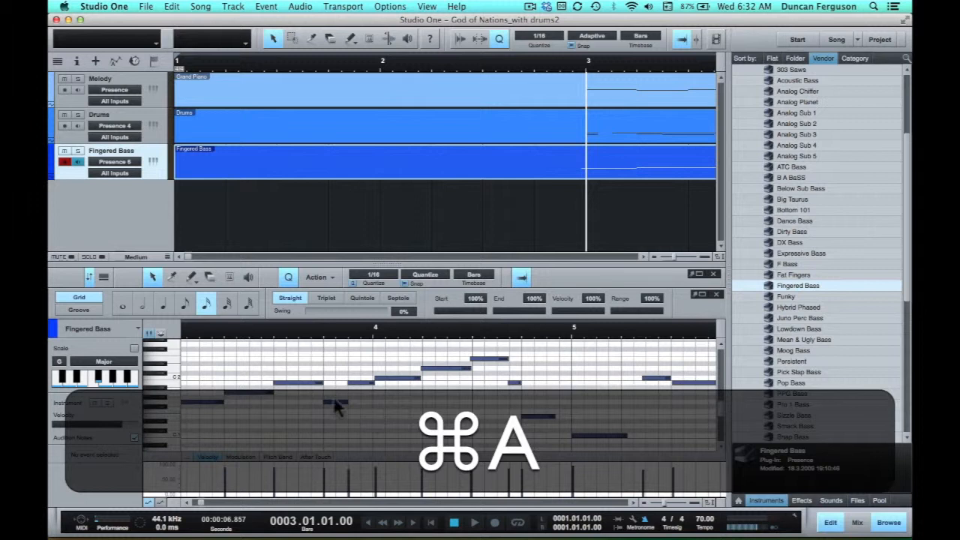
pyautogui.keyDown('super'); pyautogui.click(309, 383); pyautogui.keyUp('super')
pyautogui.press('w')
pyautogui.moveTo(263, 344); pyautogui.dragTo(685, 440)
pyautogui.scroll(-5, 679, 428)
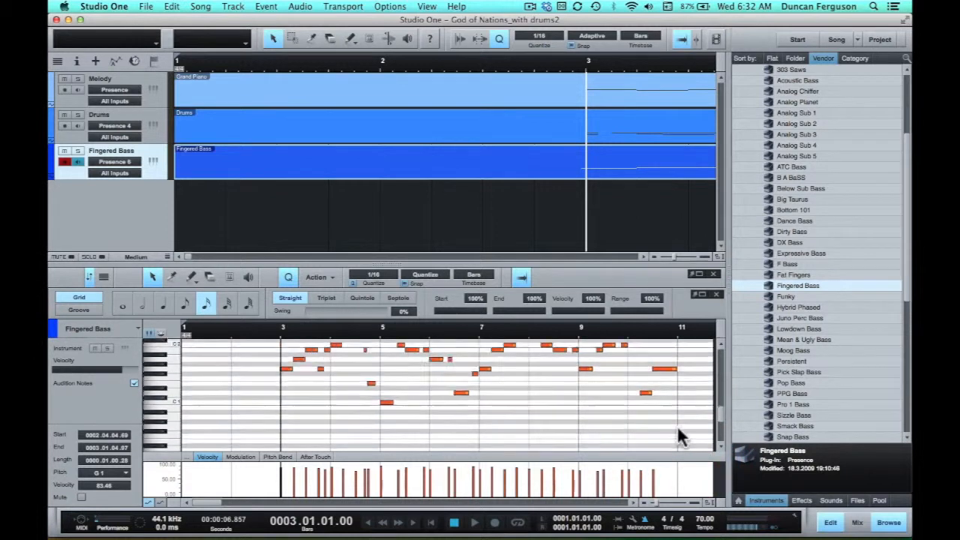
pyautogui.scroll(4, 679, 433)
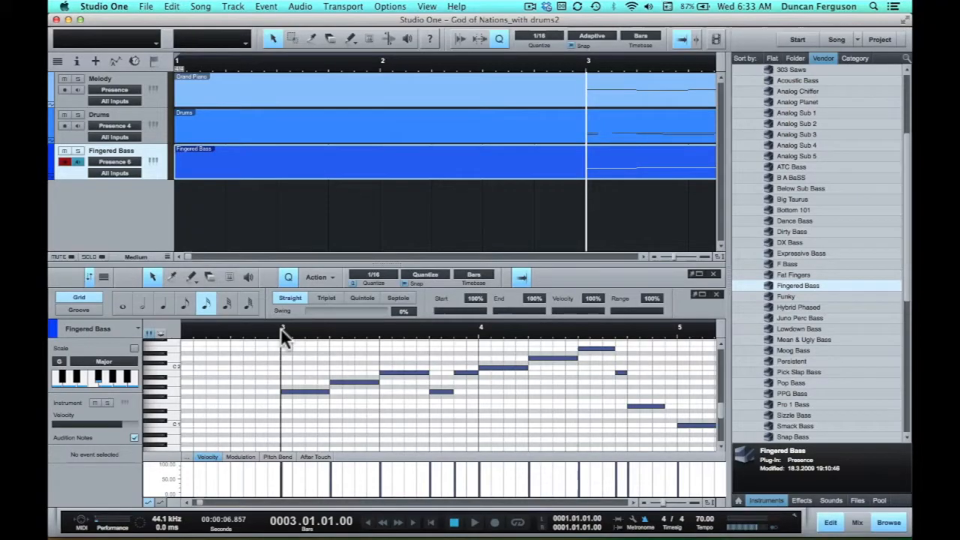
# Play the bass part from bar 3, lengthen the E1 note at 4.4.1 to end at bar 5, and resume playback.
pyautogui.click(281, 330)
pyautogui.press('space')
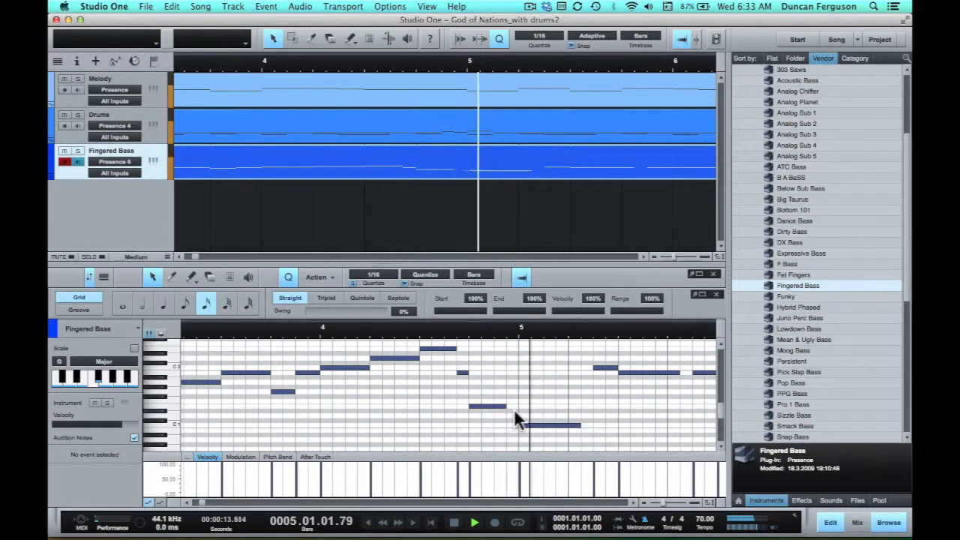
pyautogui.press('space')
pyautogui.moveTo(499, 405); pyautogui.dragTo(518, 406)
pyautogui.click(518, 333)
pyautogui.press('space')
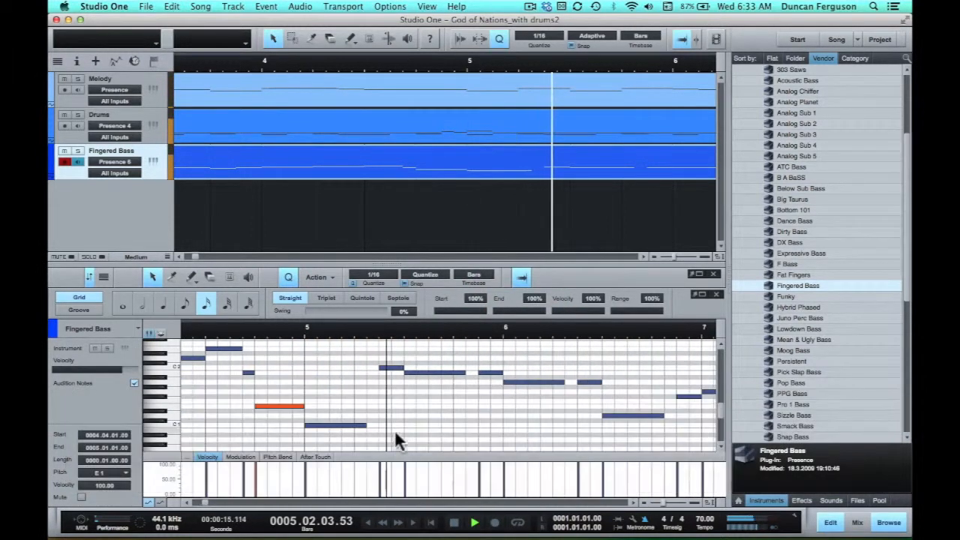
# Lengthen the C1 bass note at the start of bar 5 to end at 5.2.3 and replay that passage.
pyautogui.press('space')
pyautogui.moveTo(363, 427); pyautogui.dragTo(379, 425)
pyautogui.click(336, 328)
pyautogui.press('space')
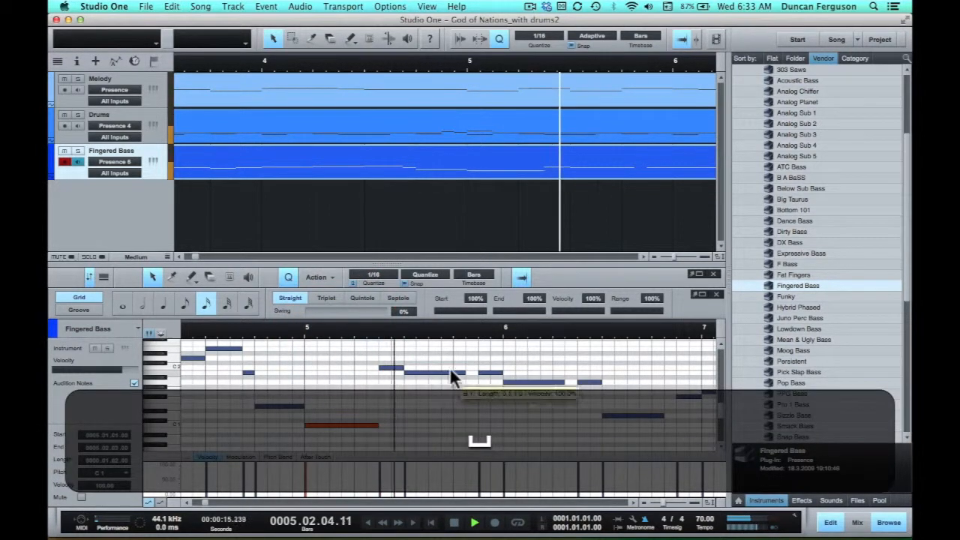
# Lengthen the B1 note at 5.3.1 and the A1 note at 6.1.1 to 0.1.2.0 each, checking them in playback.
pyautogui.moveTo(465, 372); pyautogui.dragTo(477, 374)
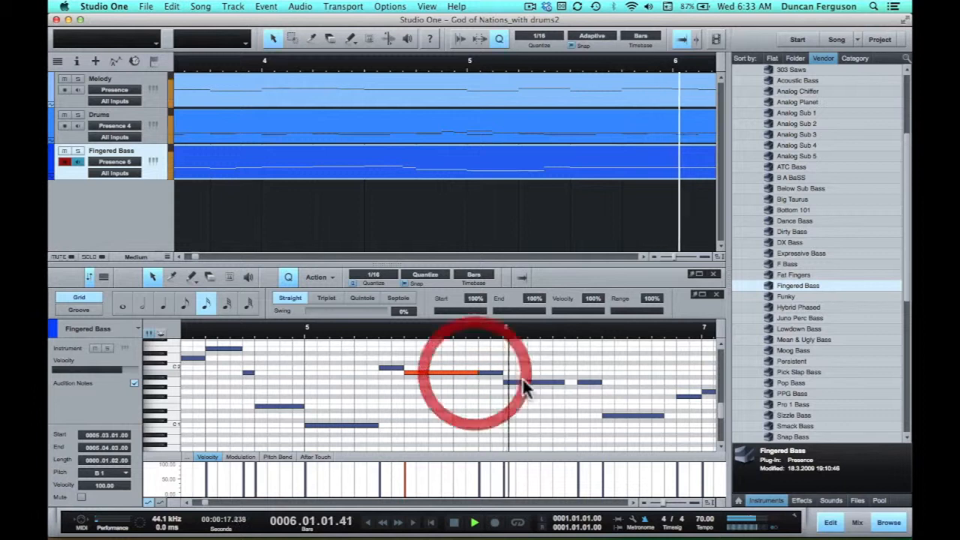
pyautogui.moveTo(414, 382); pyautogui.dragTo(425, 381)
pyautogui.press('space')
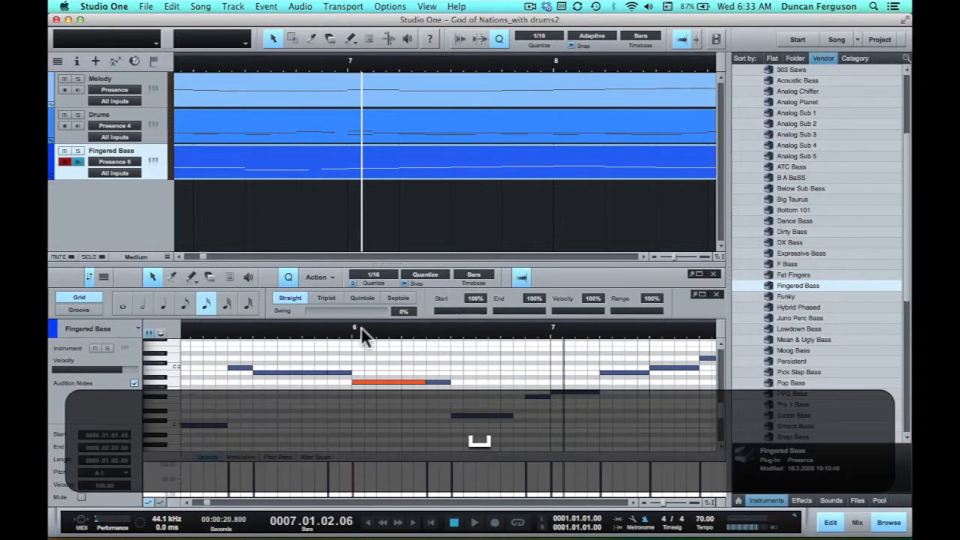
pyautogui.click(346, 331)
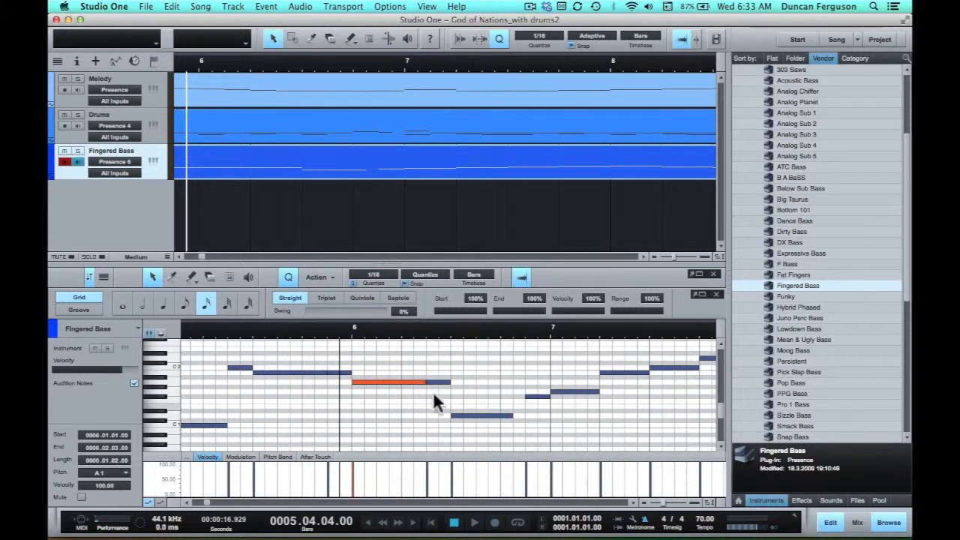
pyautogui.press('space')
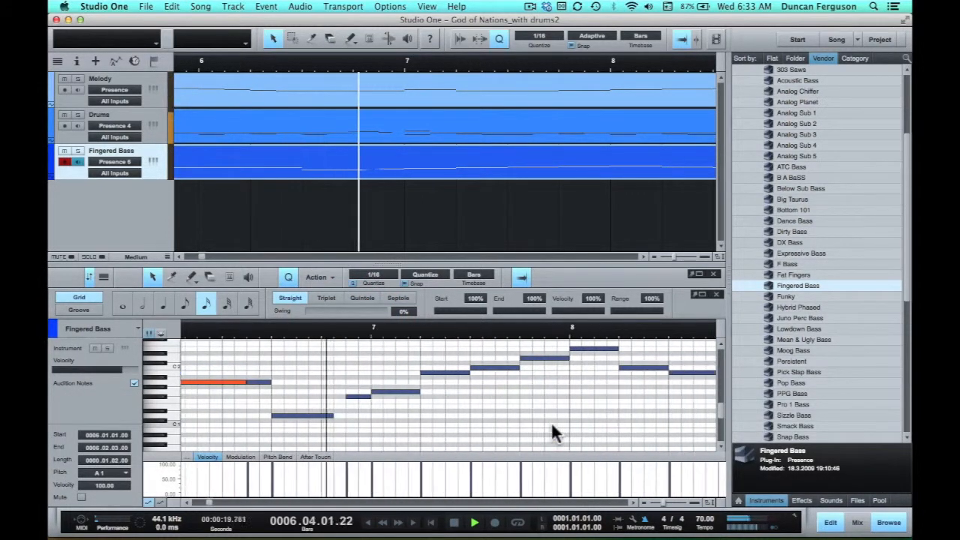
# Lengthen the D1 note at 6.3.1 to end at 6.4.3 and the B1 note at 8.3.1 to end at 8.4.3.
pyautogui.press('space')
pyautogui.moveTo(335, 415); pyautogui.dragTo(345, 416)
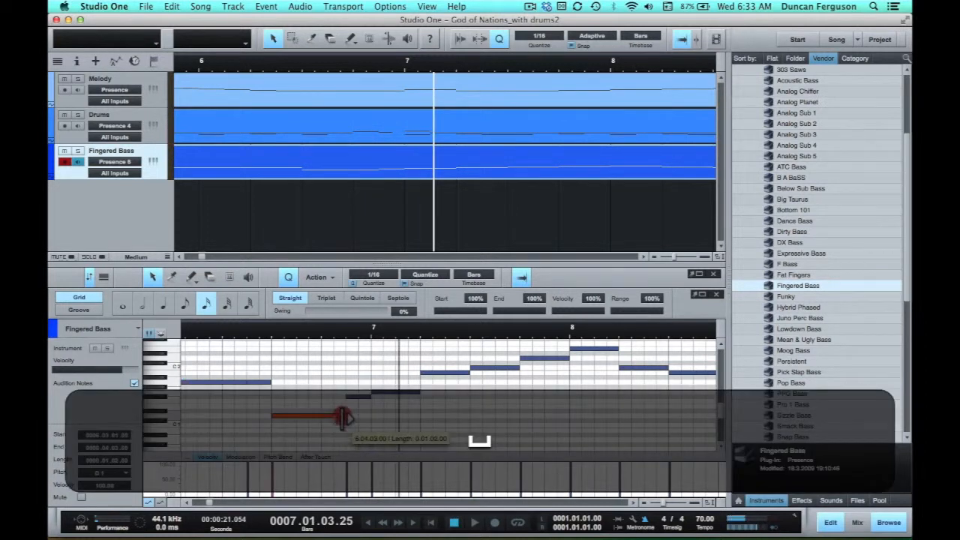
pyautogui.click(345, 330)
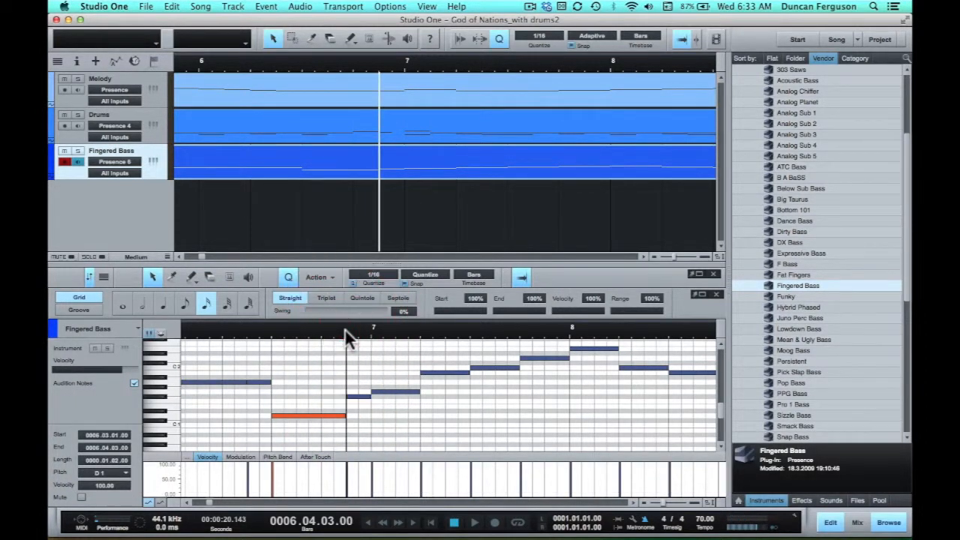
pyautogui.press('space')
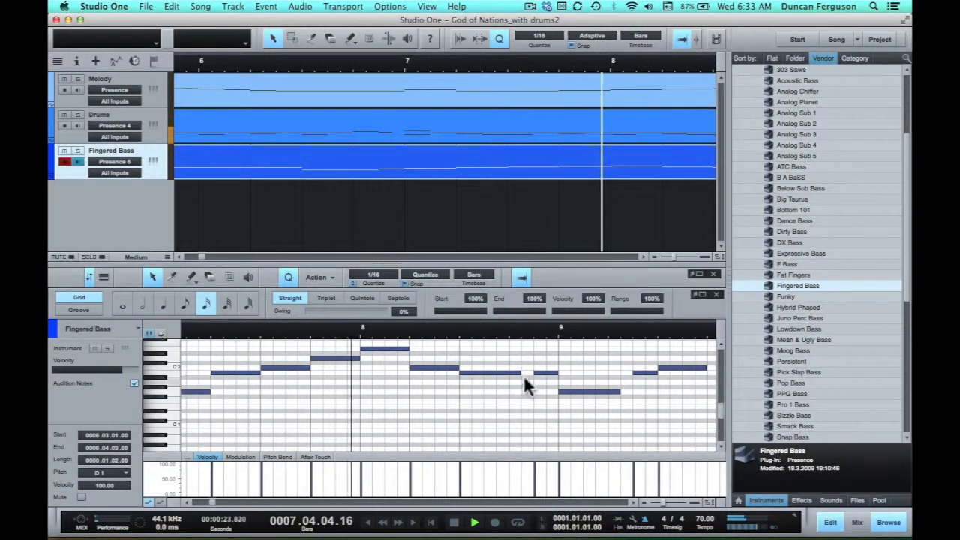
pyautogui.click(519, 372)
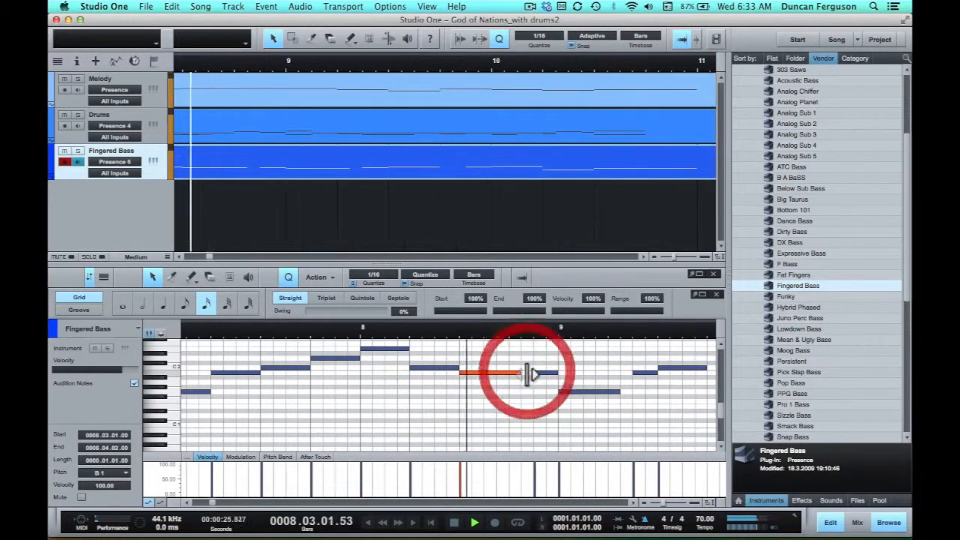
pyautogui.moveTo(529, 373); pyautogui.dragTo(541, 373)
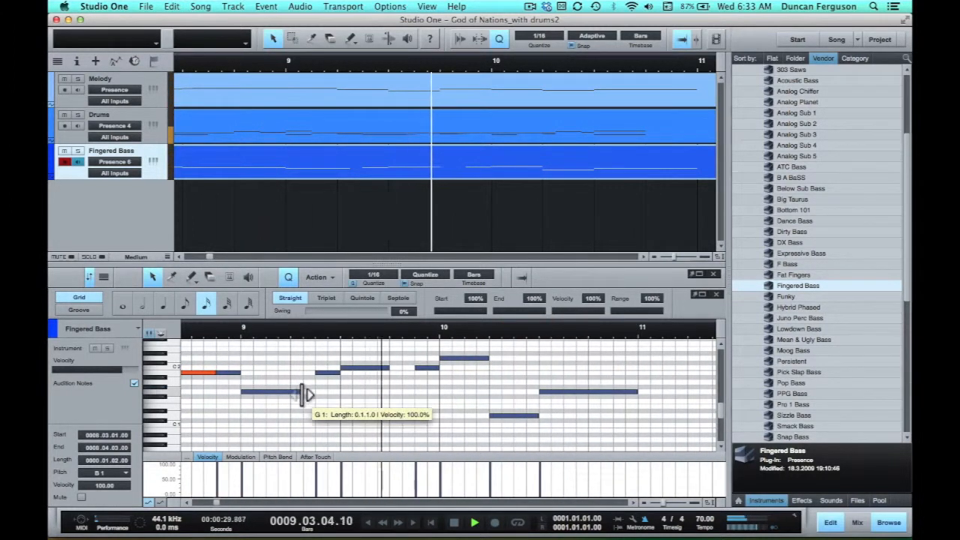
# Shorten the G1 note at the start of bar 9 to one beat and play the bass line from there to its end.
pyautogui.press('space')
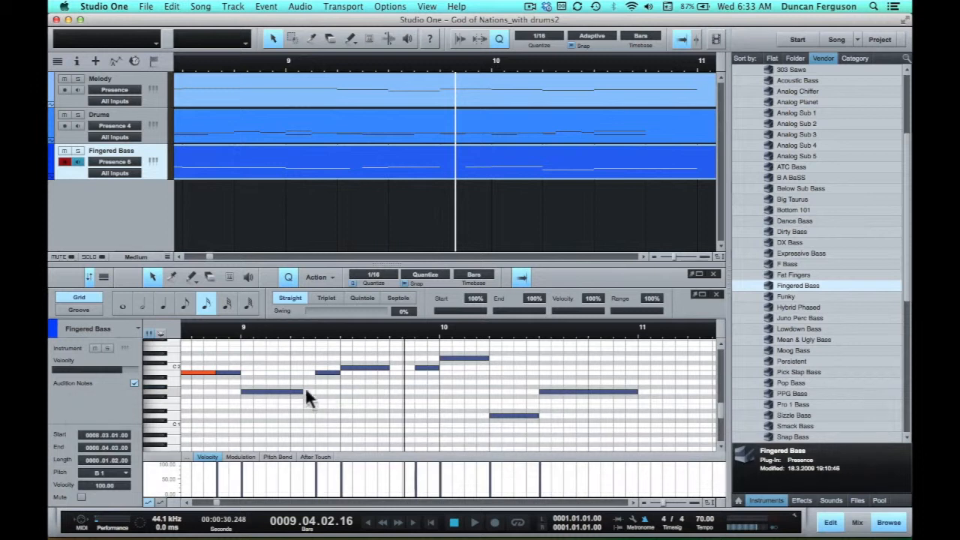
pyautogui.moveTo(304, 392); pyautogui.dragTo(291, 391)
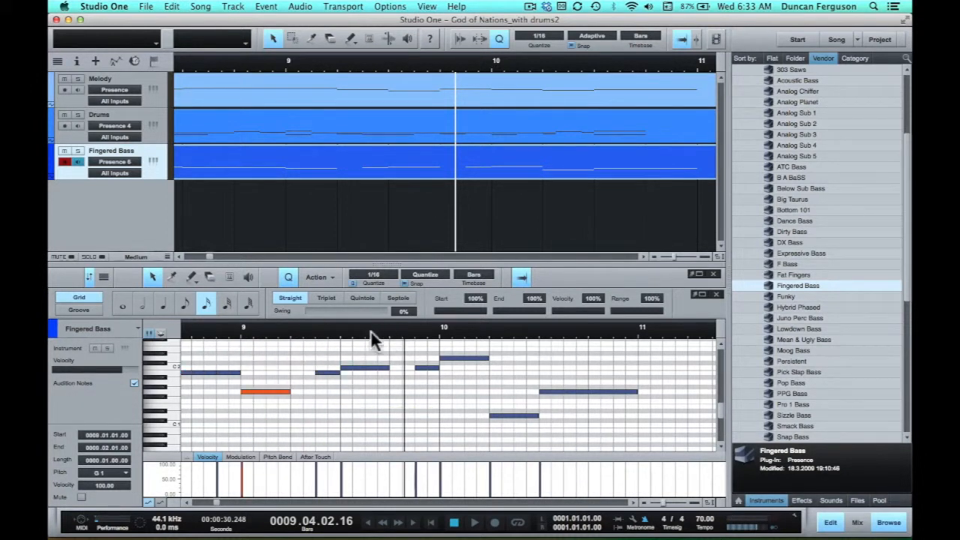
pyautogui.click(240, 330)
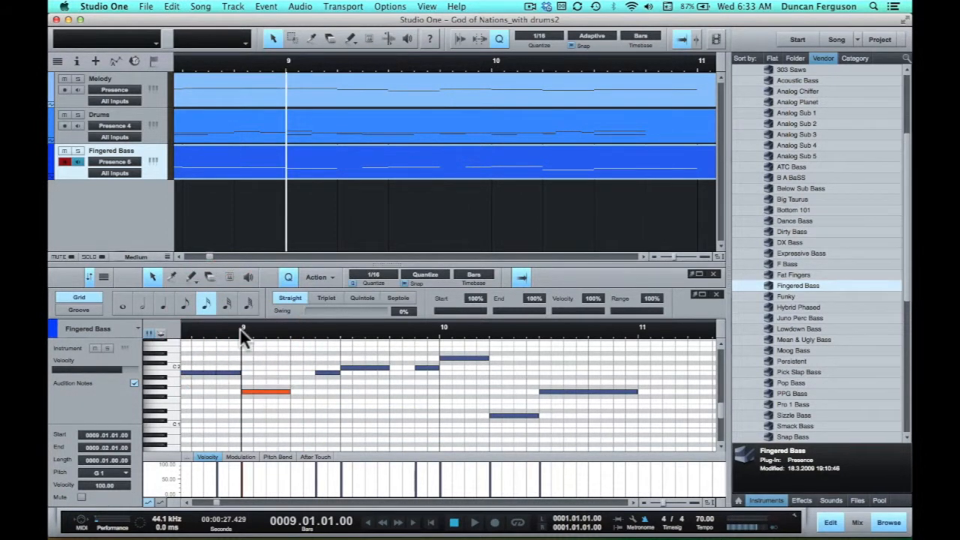
pyautogui.press('space')
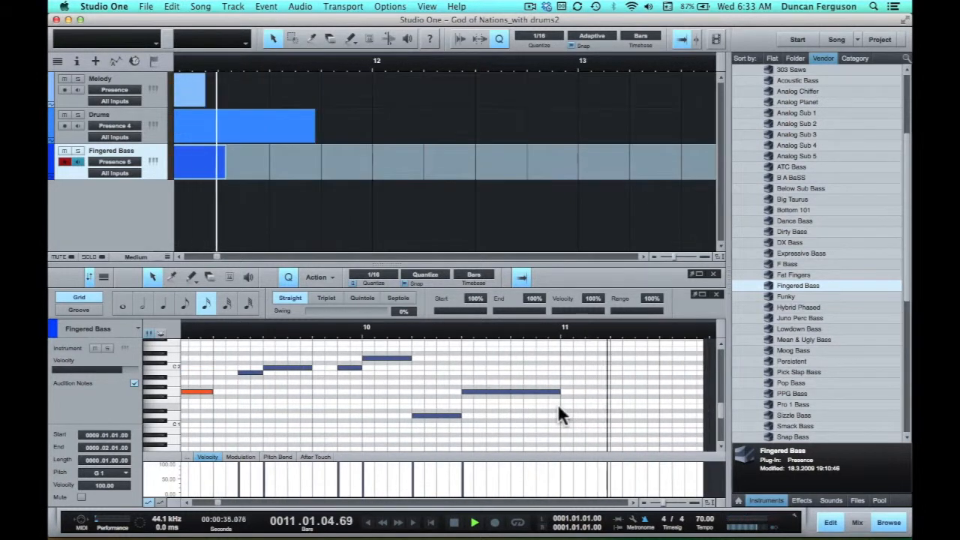
pyautogui.press('space')
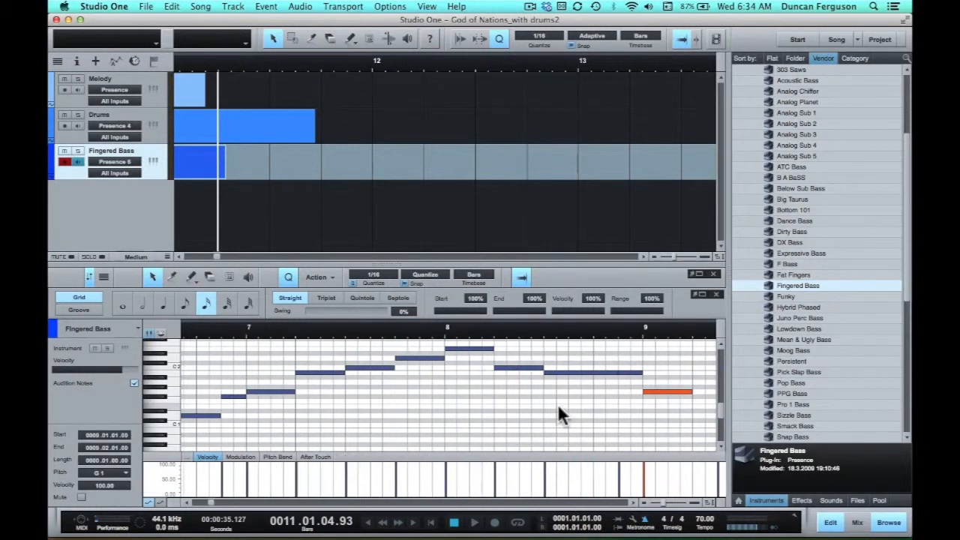
pyautogui.hscroll(-3, 457, 427)
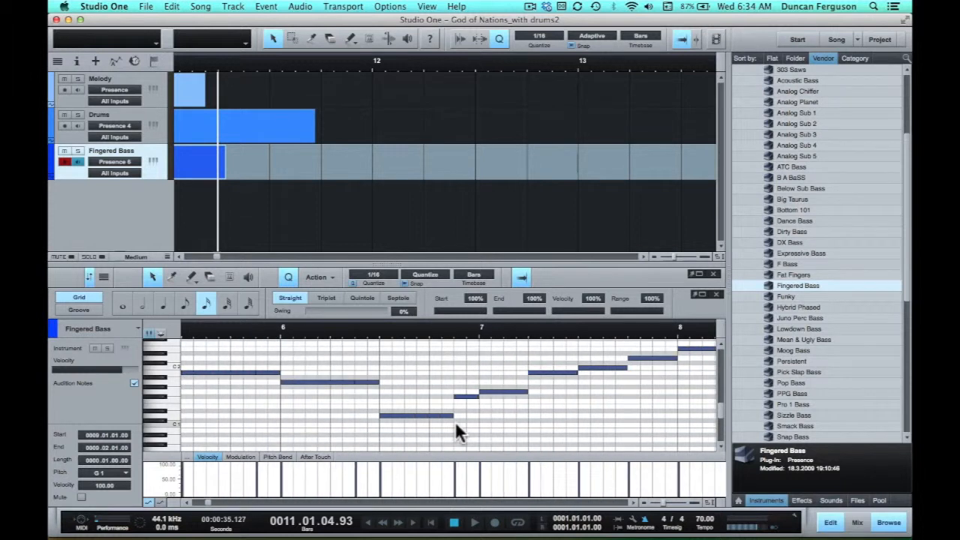
# Save the song and set up a copy in MIDI File (.mid) format in the GON tutorial files folder.
pyautogui.press('super+s')
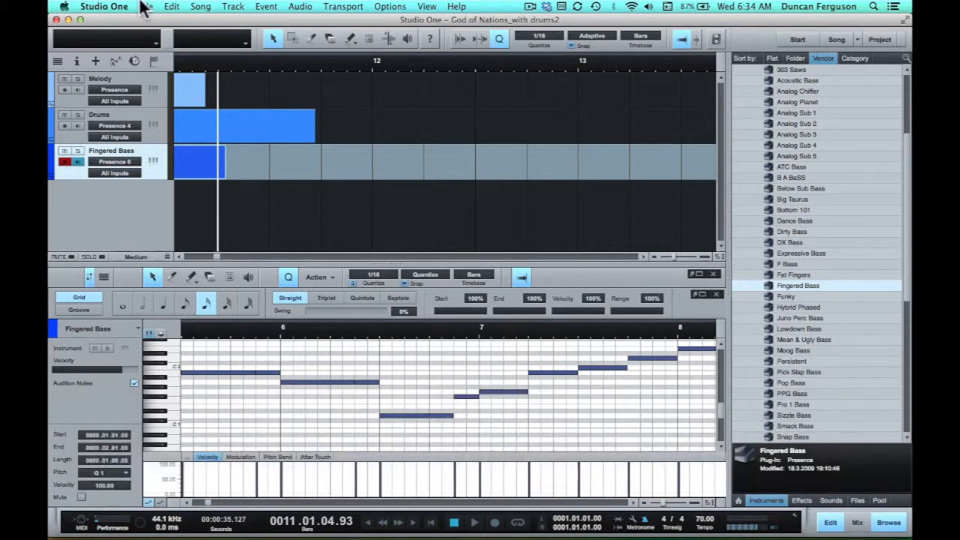
pyautogui.click(144, 6)
pyautogui.click(186, 139)
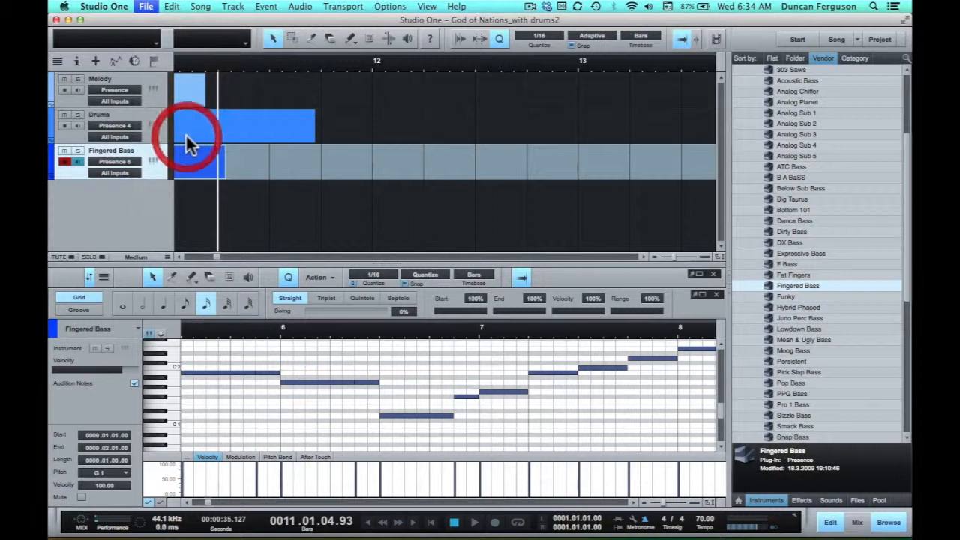
pyautogui.click(477, 300)
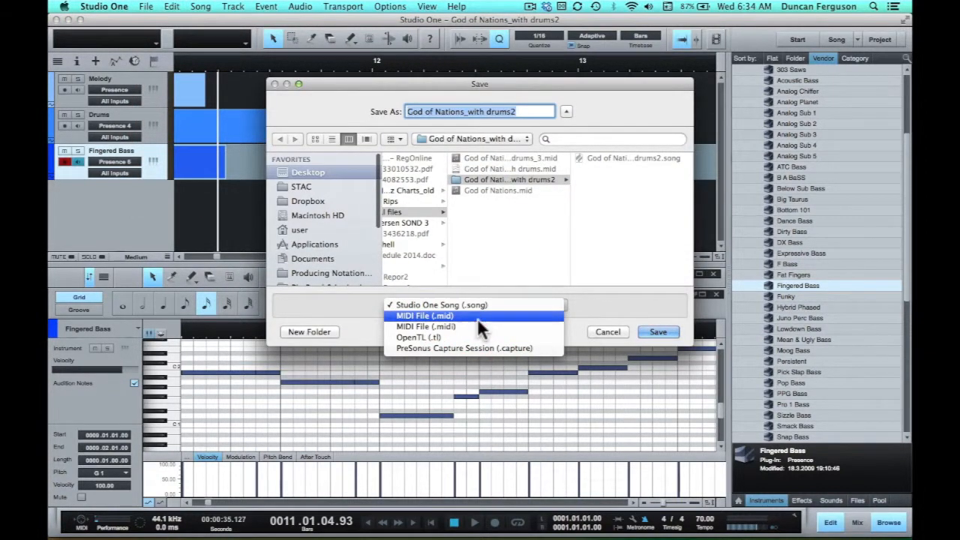
pyautogui.click(478, 318)
pyautogui.click(432, 213)
# Name the MIDI copy "God of Nations_with drums and bass" and save it.
pyautogui.click(515, 111)
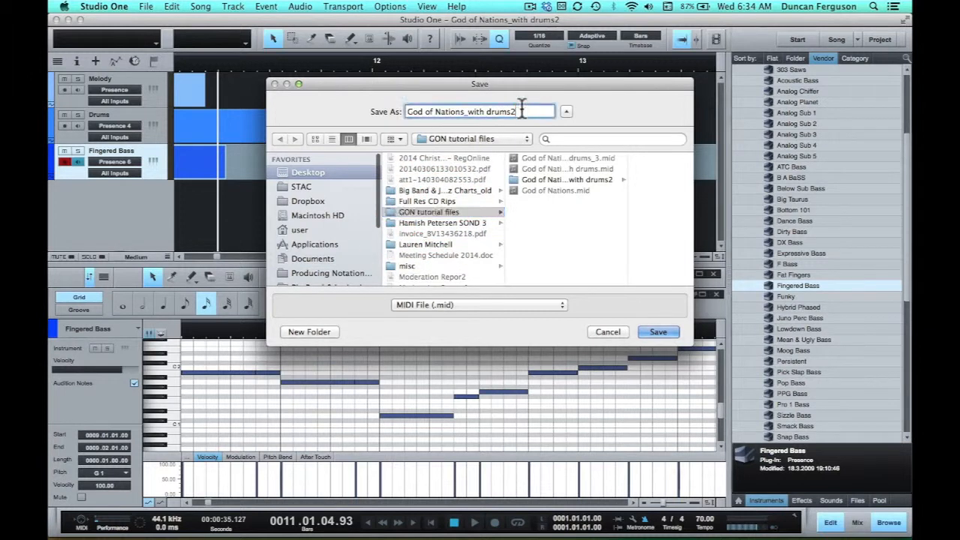
pyautogui.press('BackSpace')
pyautogui.write('and bass')
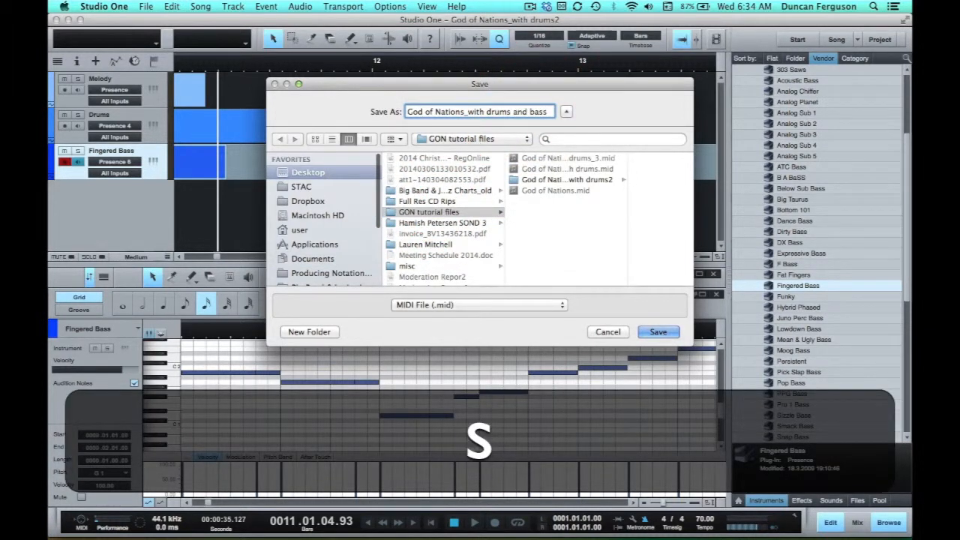
pyautogui.press('Return')
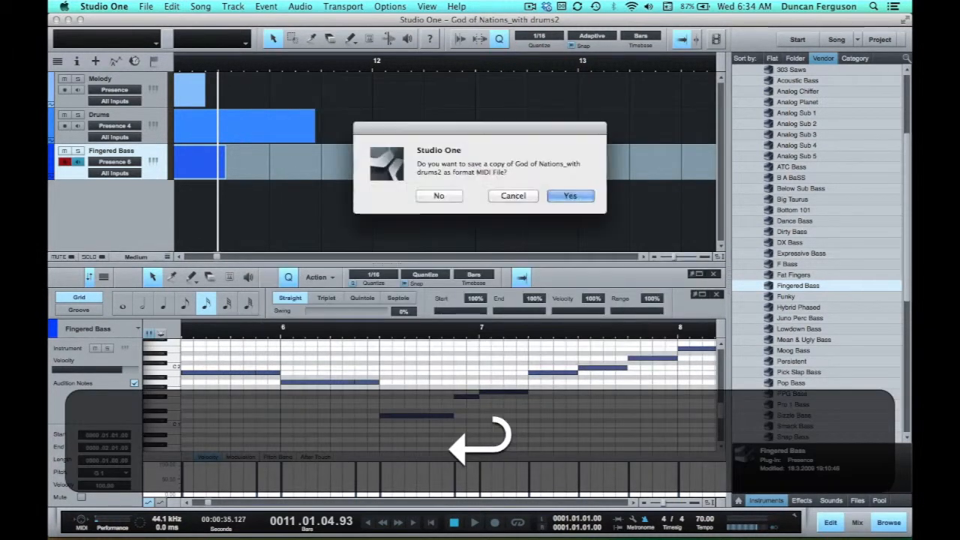
pyautogui.click(572, 196)
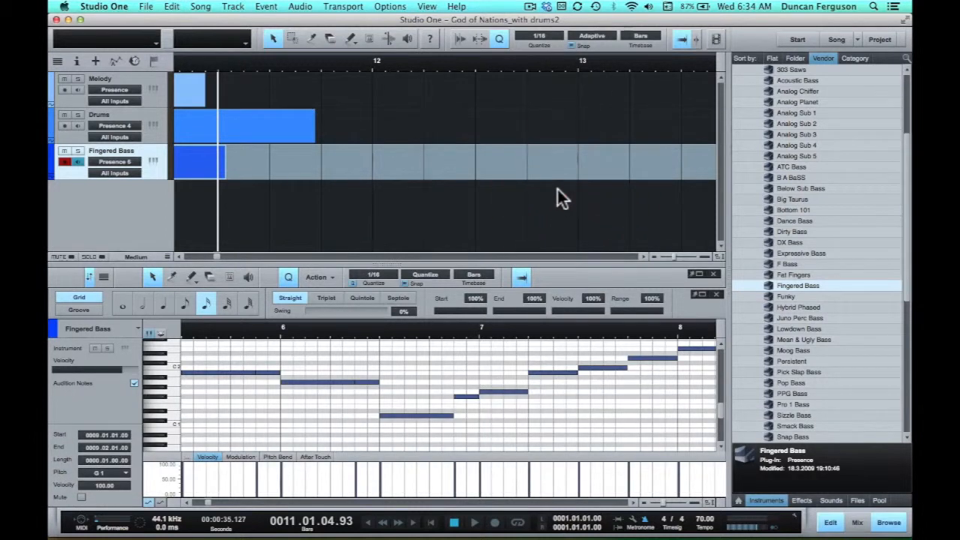
# Switch to Sibelius 7 and close the "God of Nations_with drums_3" score without saving its changes.
pyautogui.press('super+Tab')
pyautogui.press('super+Tab')
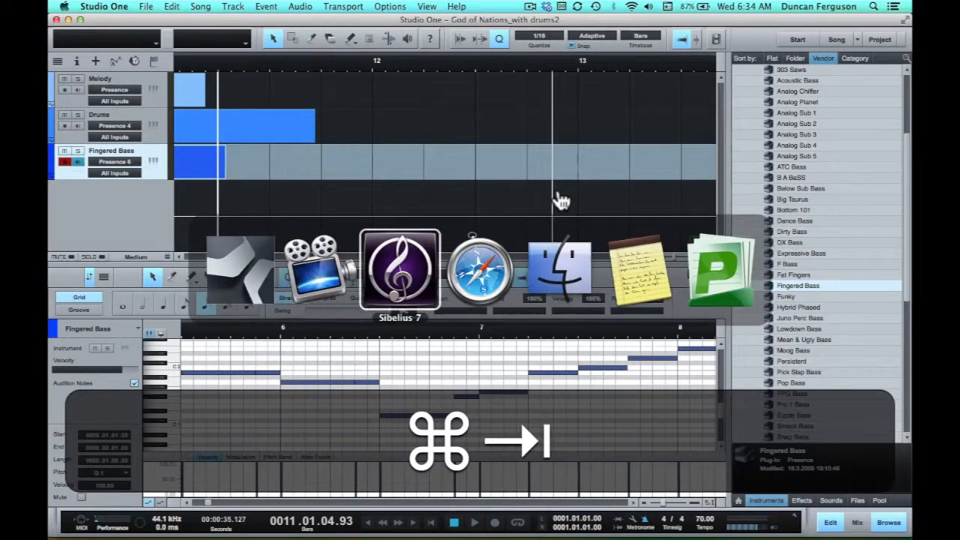
pyautogui.press('super+w')
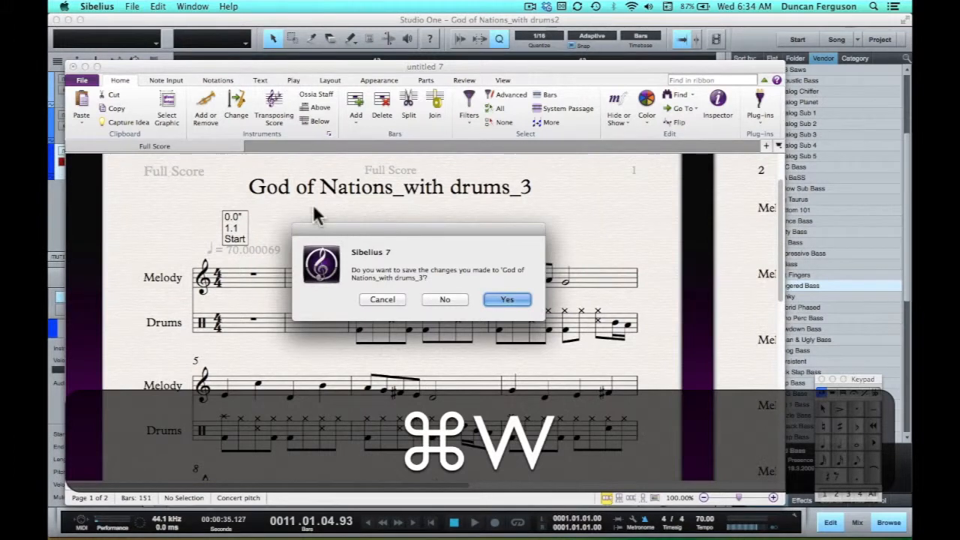
pyautogui.click(446, 295)
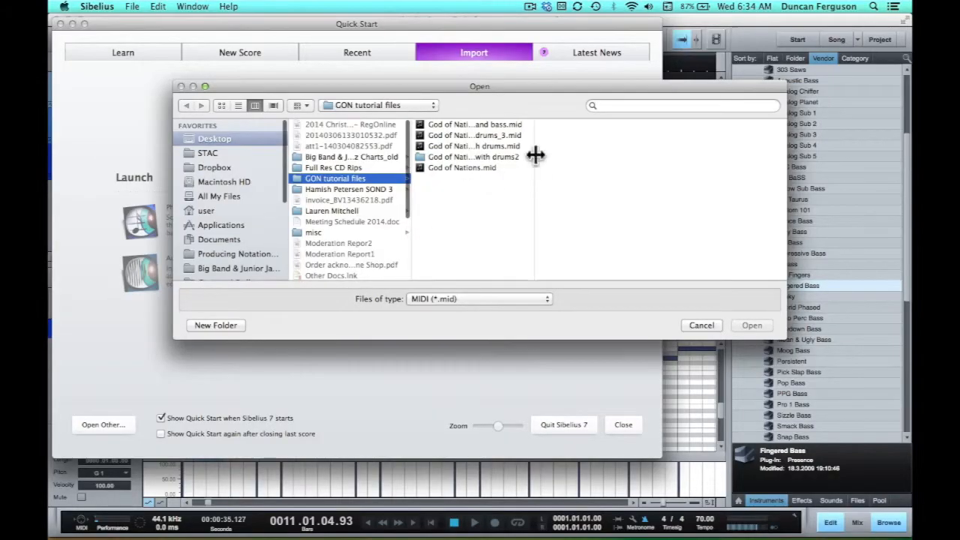
# Import the MIDI file "God of Nations_with drums and bass" from the GON tutorial files folder, keeping the preset import and notation options.
pyautogui.moveTo(534, 144); pyautogui.dragTo(668, 153)
pyautogui.click(547, 125)
pyautogui.click(747, 325)
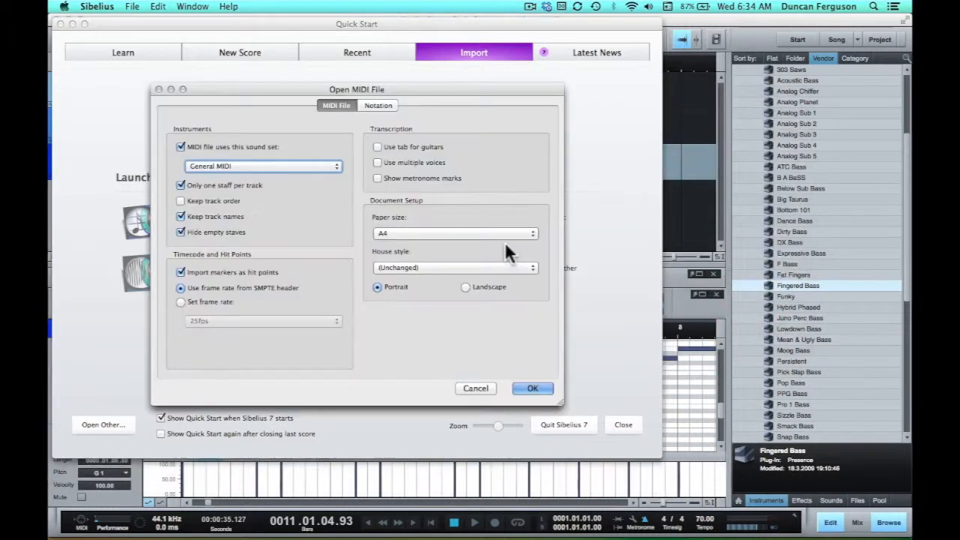
pyautogui.click(368, 106)
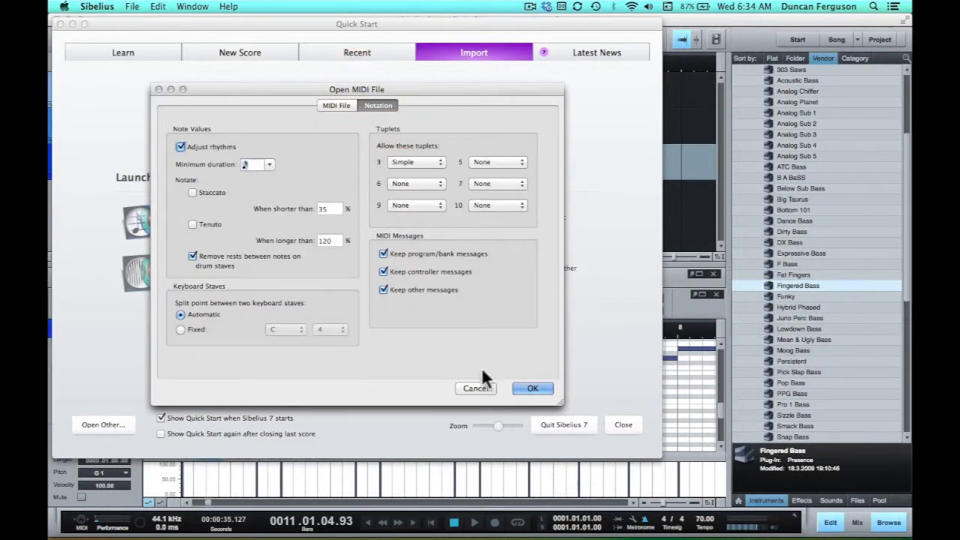
pyautogui.click(533, 388)
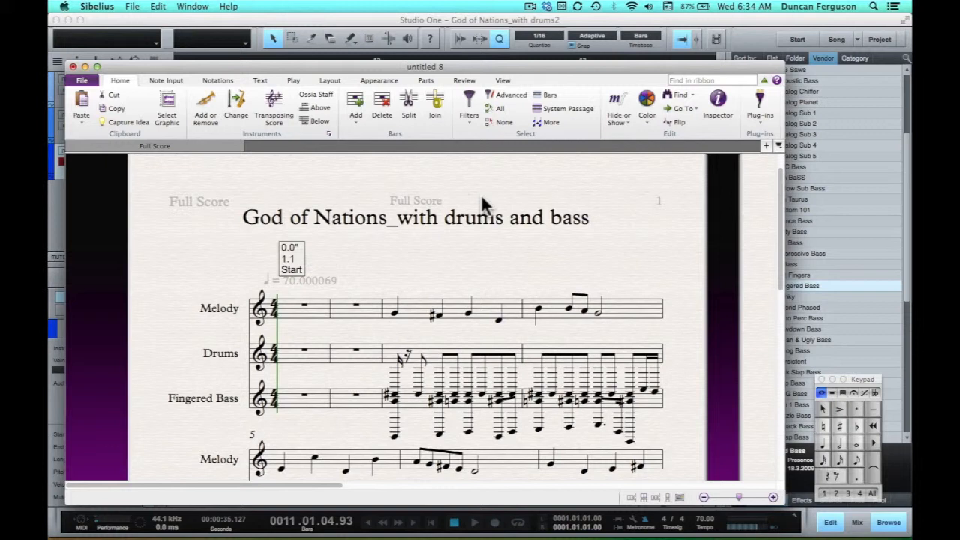
# Run the Percussion Pitch Map plug-in on the whole Drums staff with the "GM Map - Drum Set or Percussion 5 lines" map.
pyautogui.scroll(-2, 572, 268)
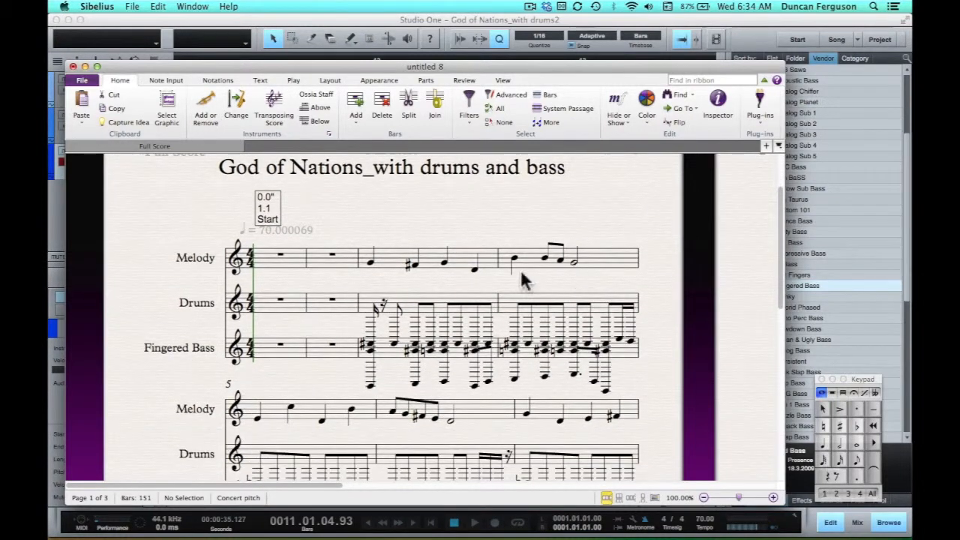
pyautogui.tripleClick(299, 300)
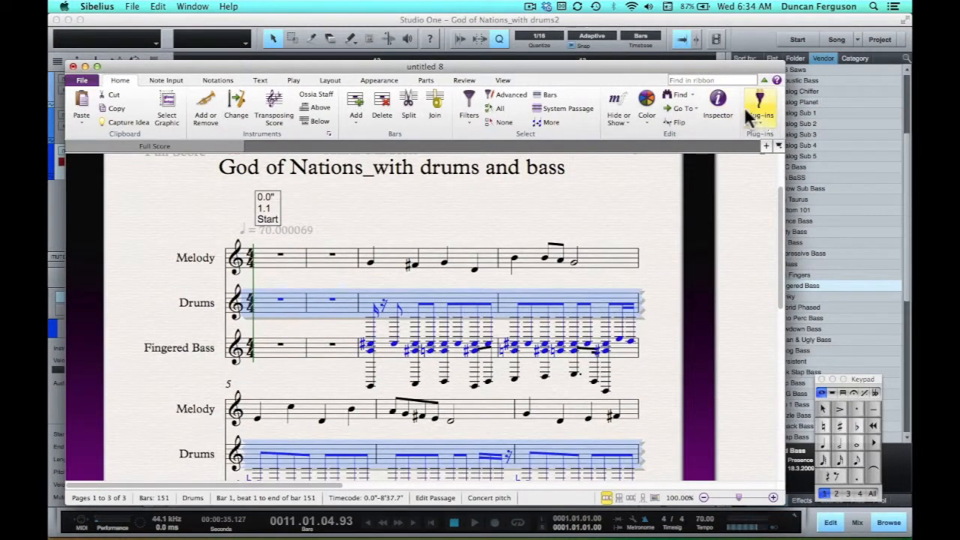
pyautogui.click(758, 114)
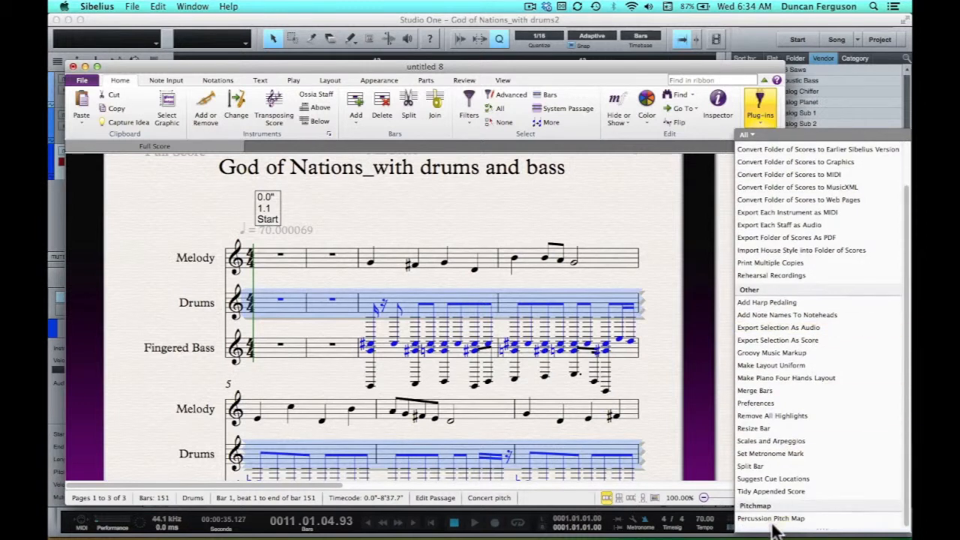
pyautogui.click(780, 526)
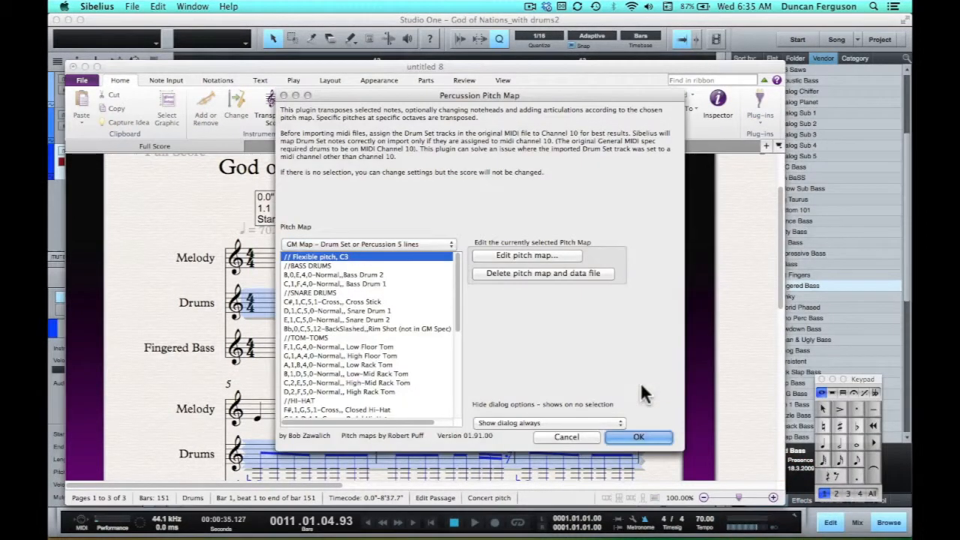
pyautogui.click(640, 437)
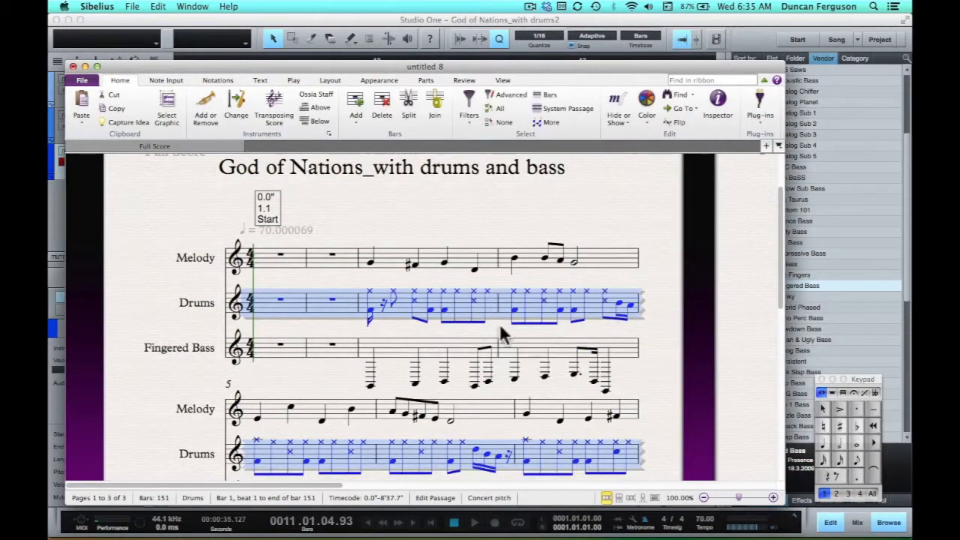
pyautogui.press('Escape')
# Transpose the entire Fingered Bass part up one octave.
pyautogui.scroll(-3, 617, 356)
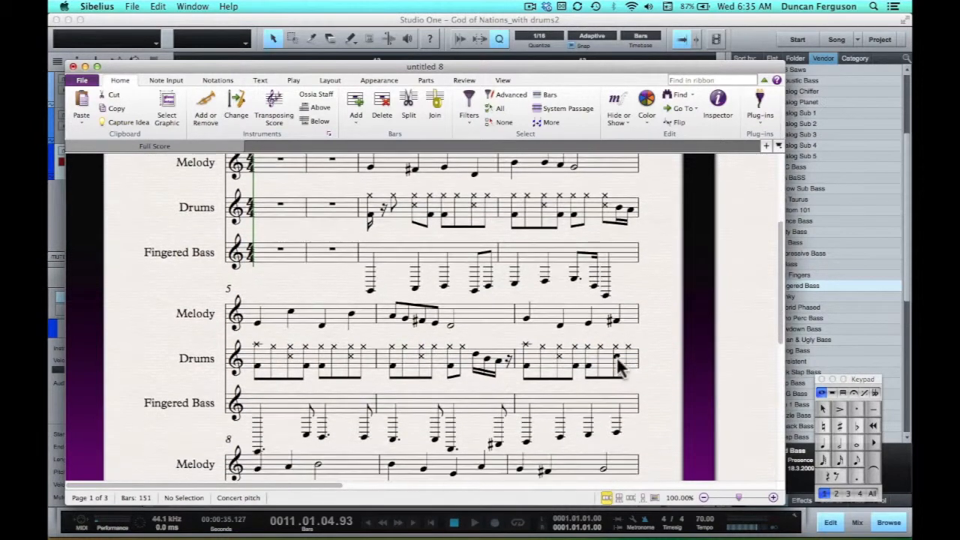
pyautogui.scroll(-1, 617, 364)
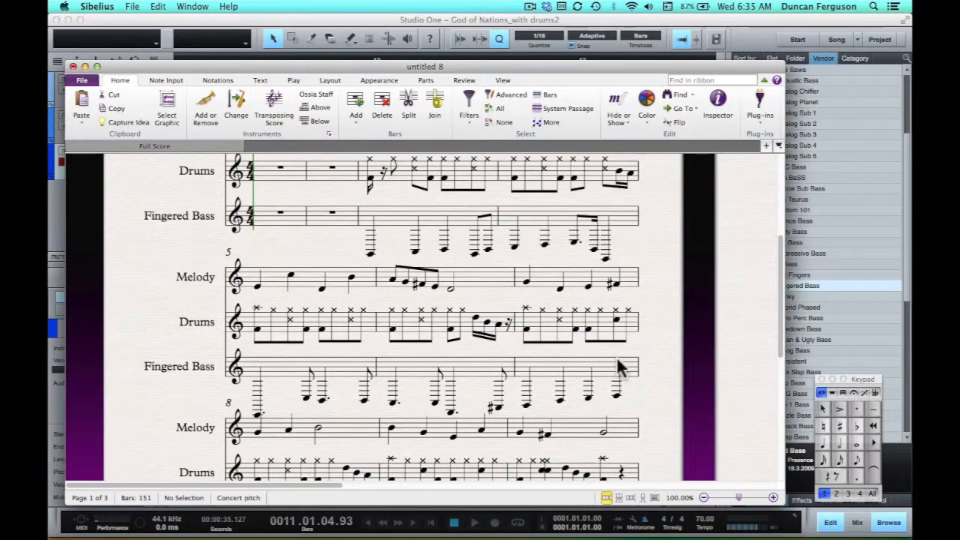
pyautogui.scroll(-1, 617, 366)
pyautogui.scroll(2, 617, 366)
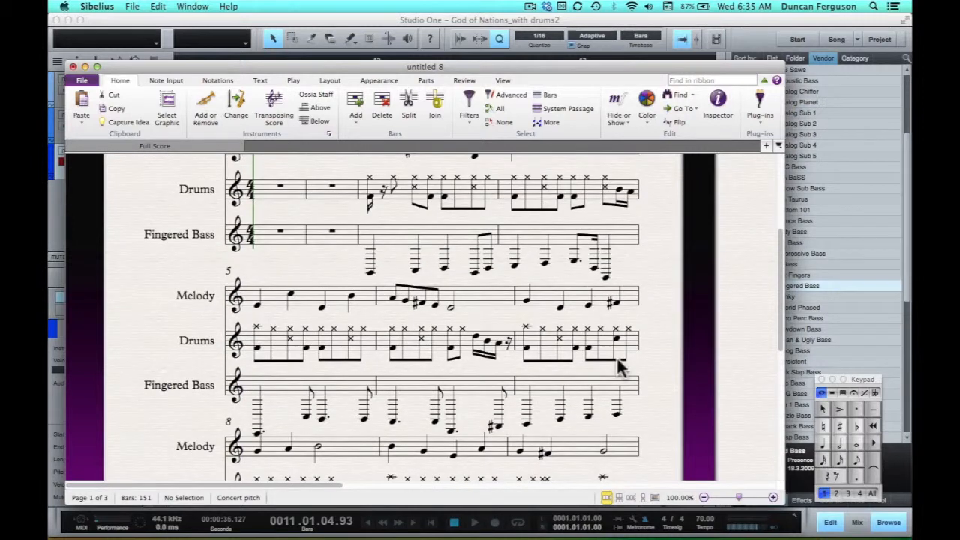
pyautogui.tripleClick(405, 239)
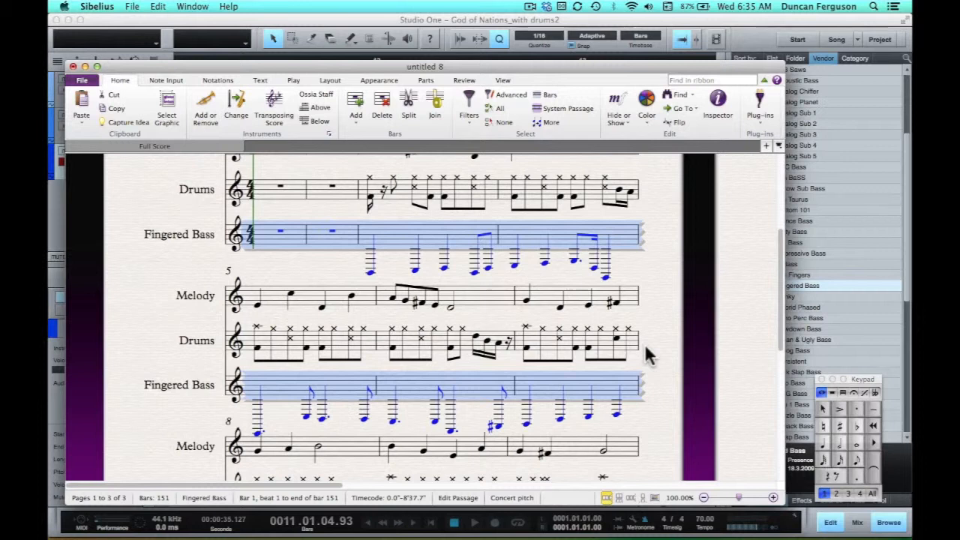
pyautogui.press('super+Up')
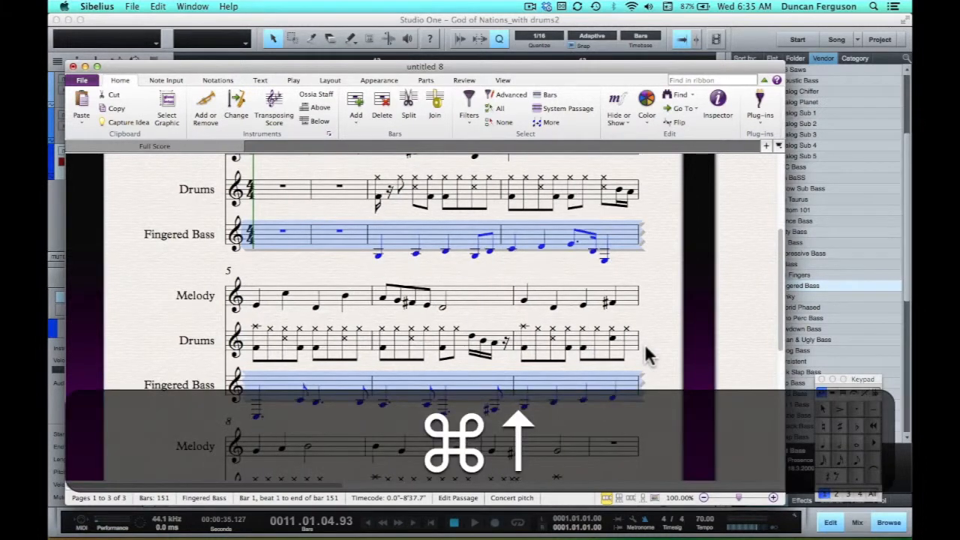
pyautogui.scroll(-5, 665, 349)
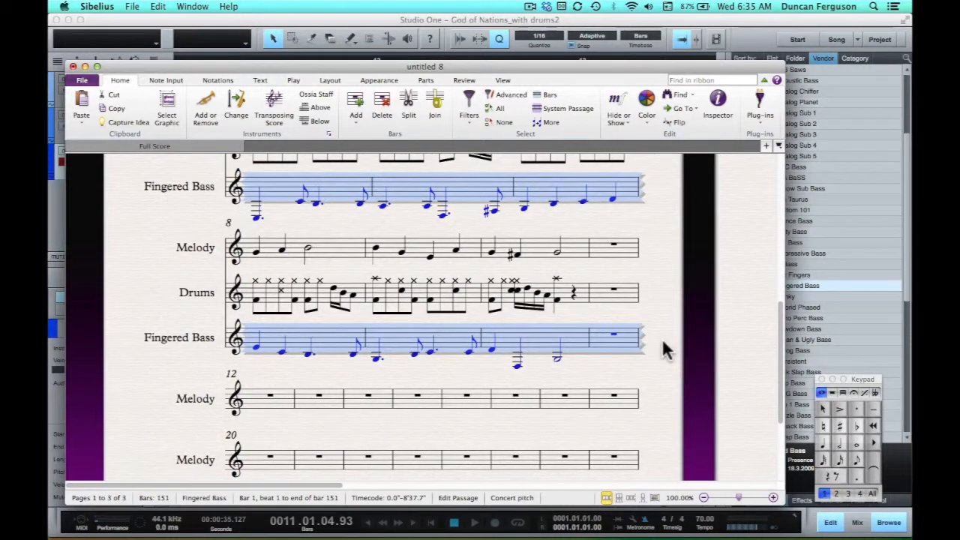
pyautogui.scroll(5, 665, 350)
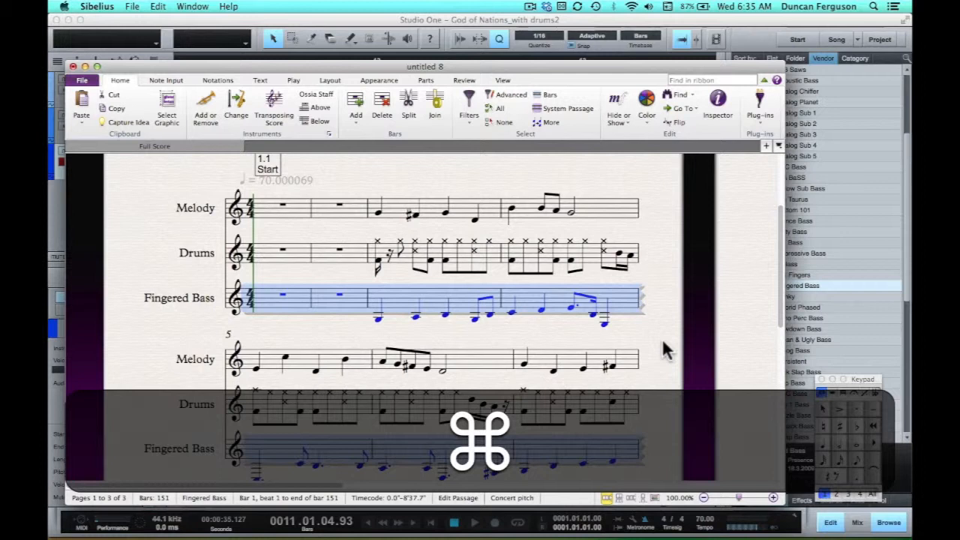
pyautogui.press('super+z')
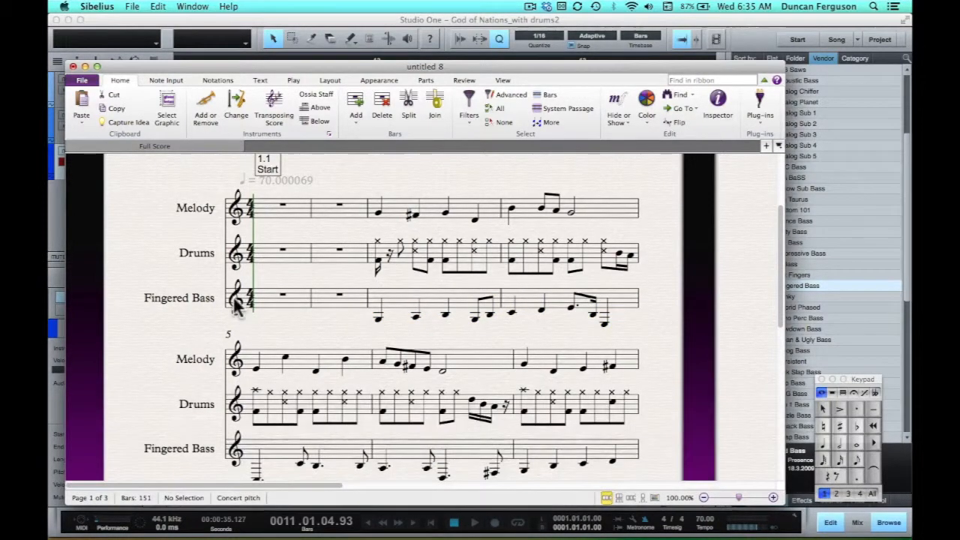
# Change the clef at the start of the Fingered Bass staff to a bass clef.
pyautogui.press('q')
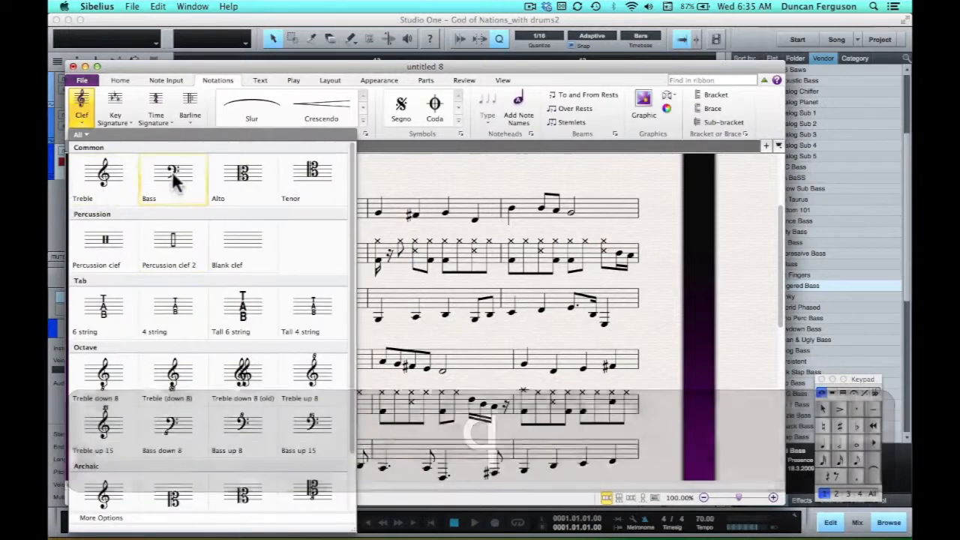
pyautogui.click(175, 173)
pyautogui.click(238, 300)
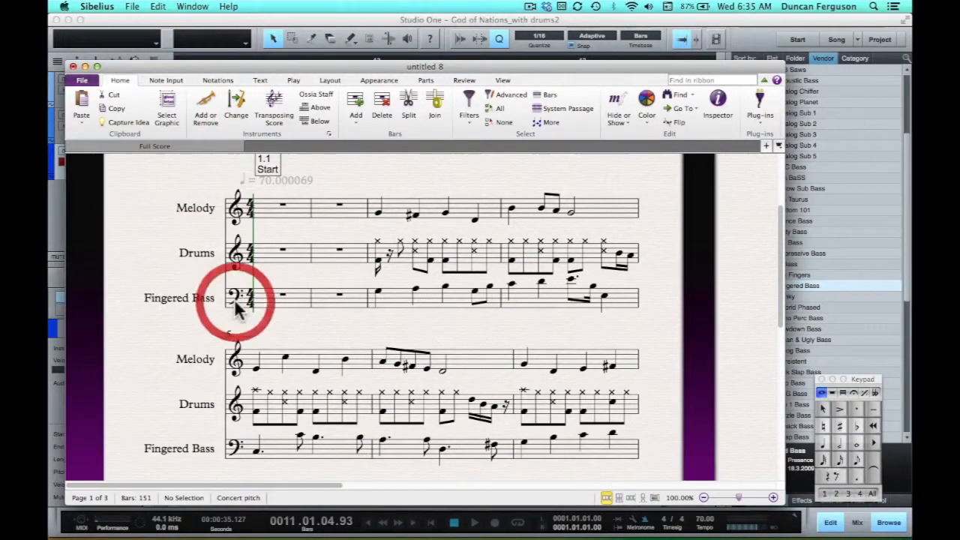
pyautogui.doubleClick(453, 302)
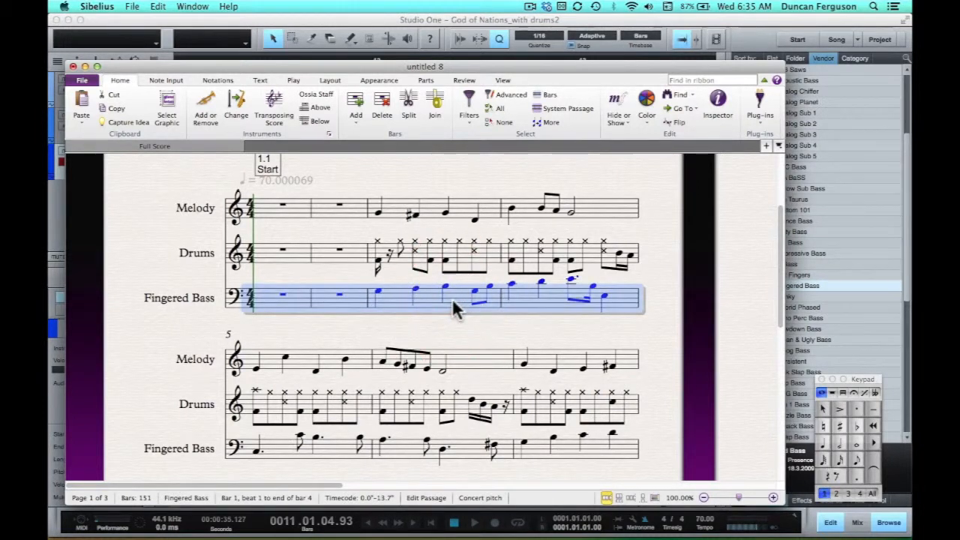
pyautogui.click(480, 326)
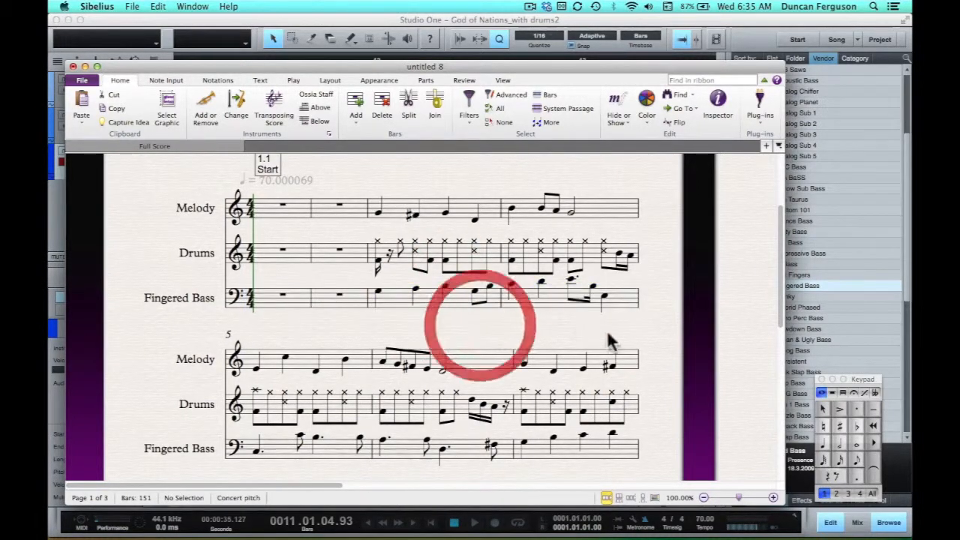
# Try the entire Fingered Bass part one octave lower and raise it back up an octave.
pyautogui.scroll(-4, 634, 338)
pyautogui.scroll(-2, 634, 333)
pyautogui.scroll(5, 634, 334)
pyautogui.tripleClick(426, 294)
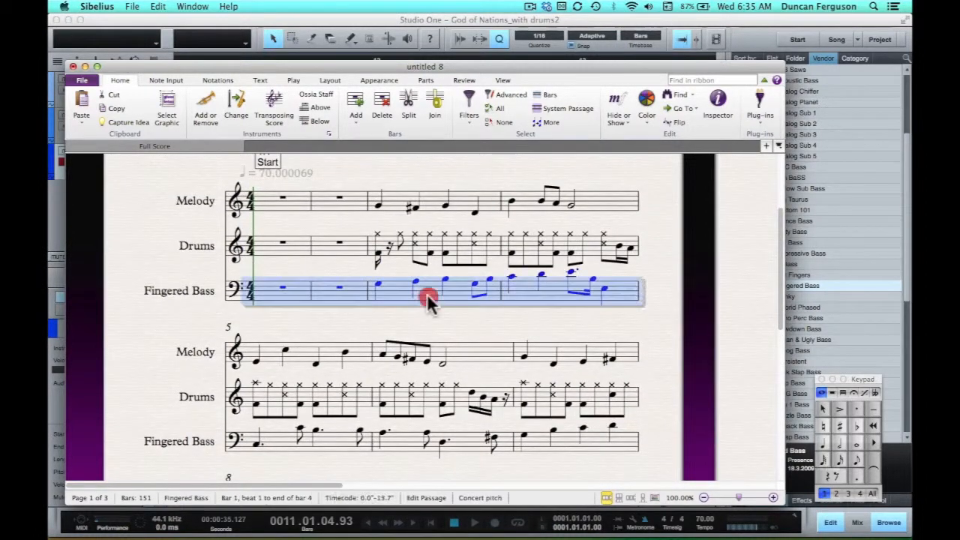
pyautogui.press('super+Down')
pyautogui.press('Escape')
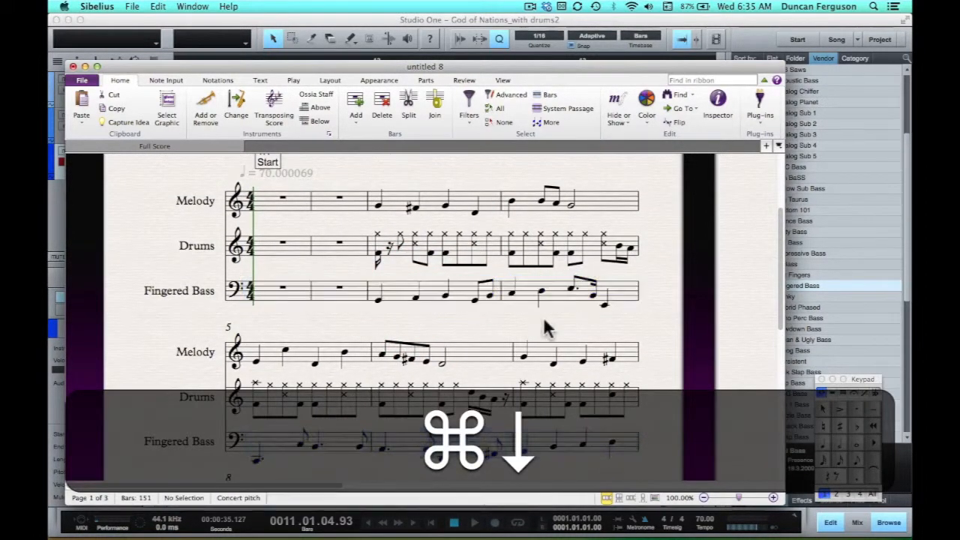
pyautogui.scroll(-5, 544, 317)
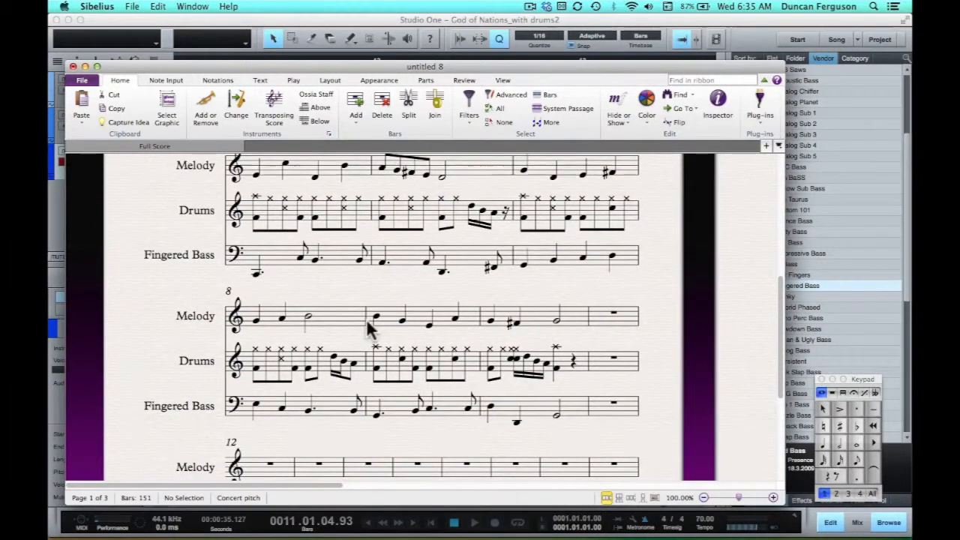
pyautogui.scroll(5, 368, 321)
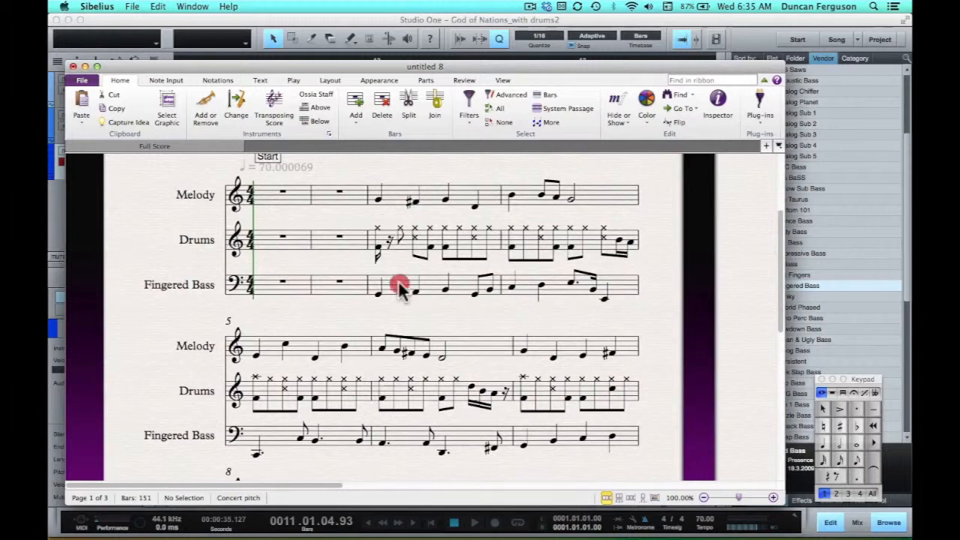
pyautogui.tripleClick(399, 286)
pyautogui.press('super+Up')
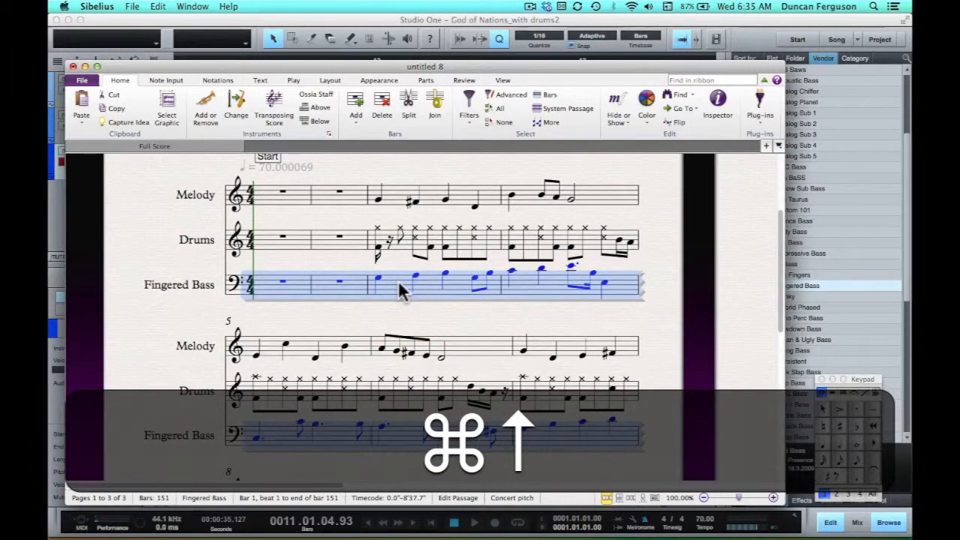
pyautogui.click(505, 329)
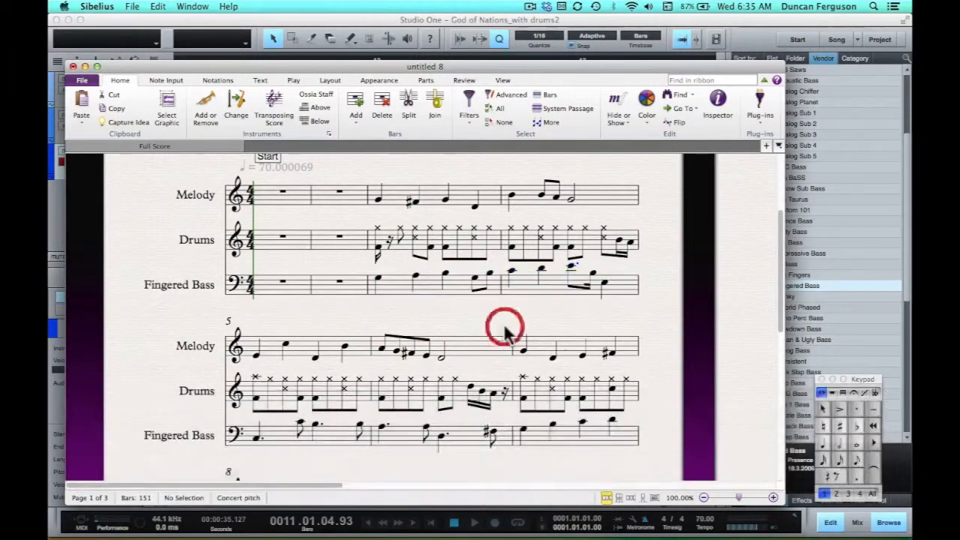
# Compare octaves once more by transposing the whole Fingered Bass staff down one octave and up again.
pyautogui.doubleClick(394, 288)
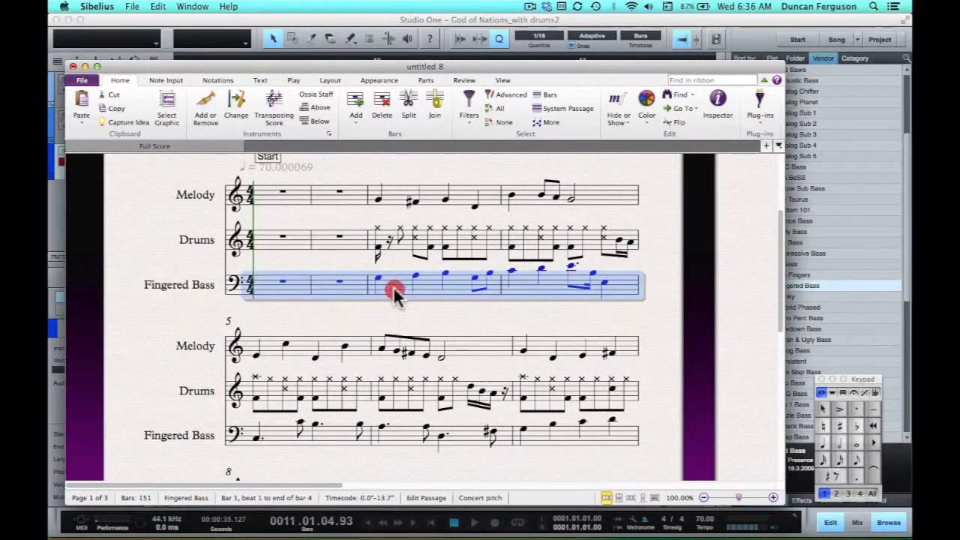
pyautogui.click(395, 288)
pyautogui.press('Down')
pyautogui.press('Up')
pyautogui.press('Down')
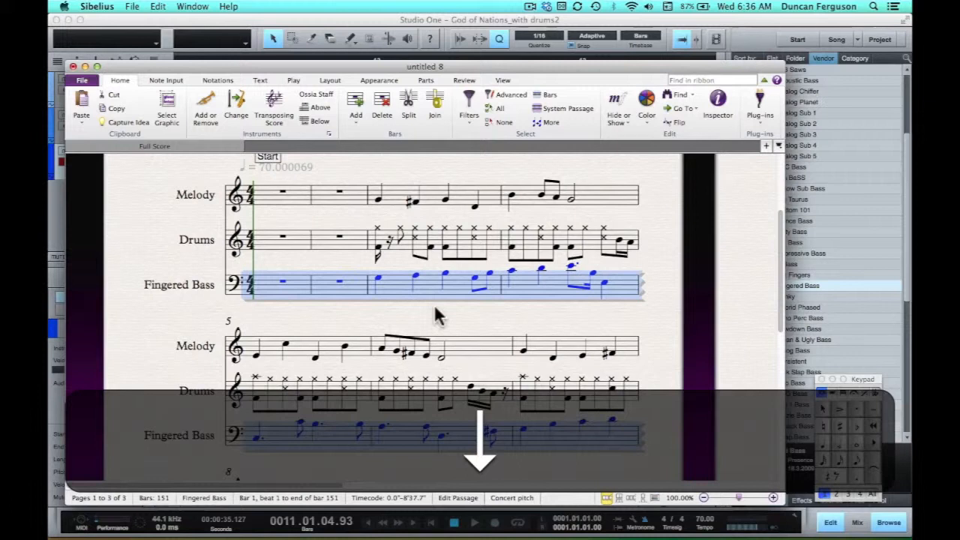
pyautogui.press('super')
pyautogui.press('super+Down')
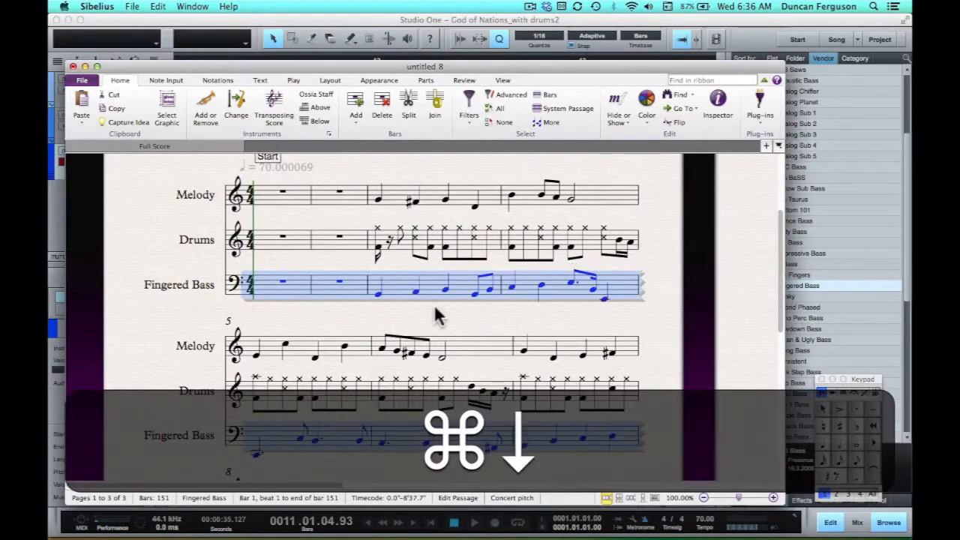
pyautogui.press('super+Up')
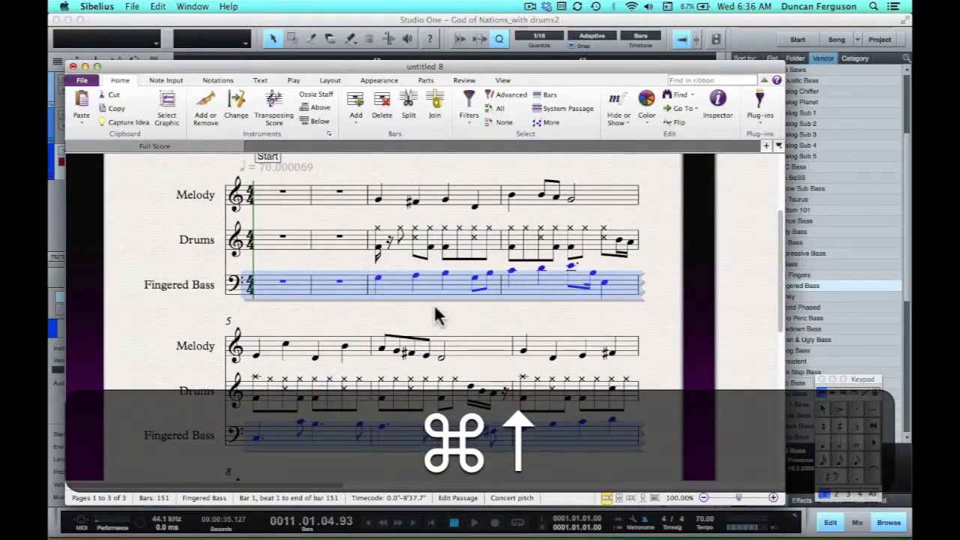
pyautogui.click(586, 315)
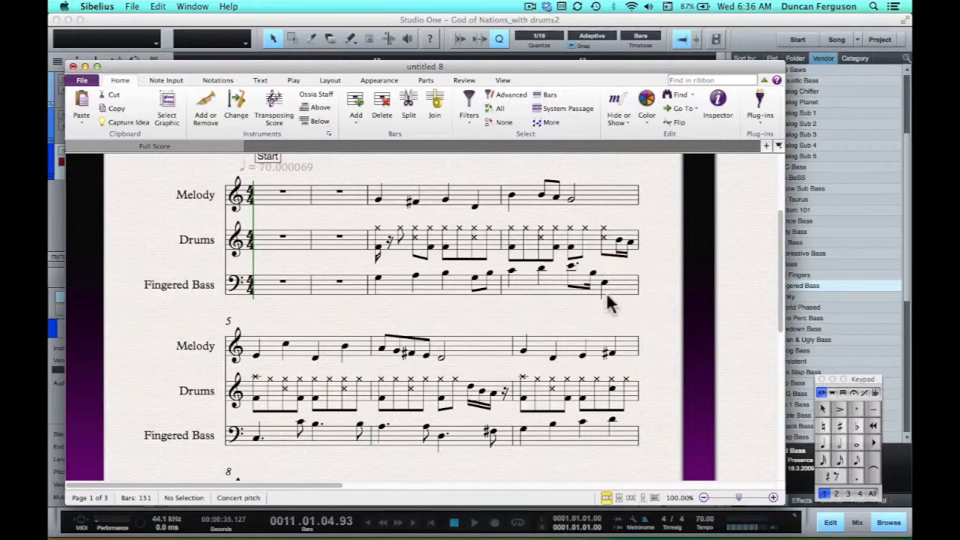
pyautogui.scroll(-10, 608, 312)
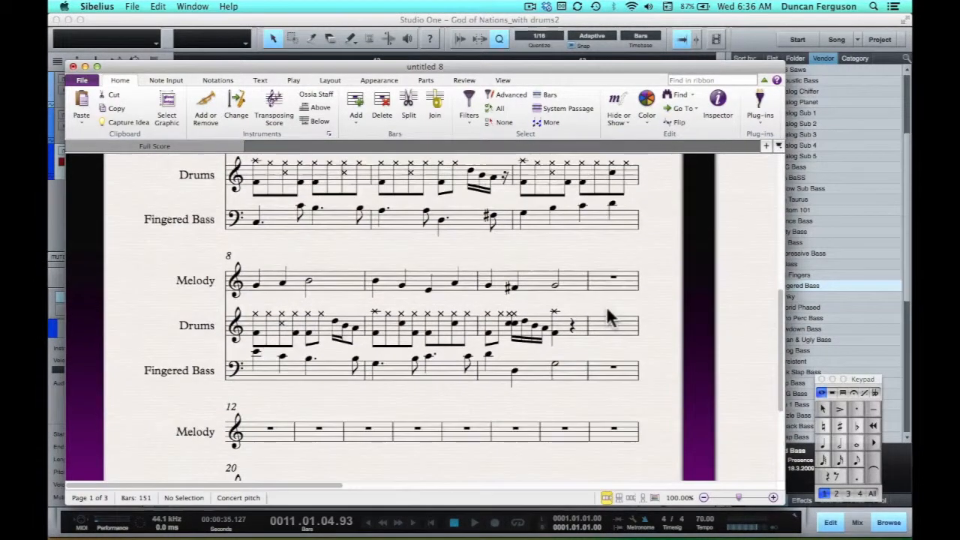
pyautogui.scroll(-4, 608, 312)
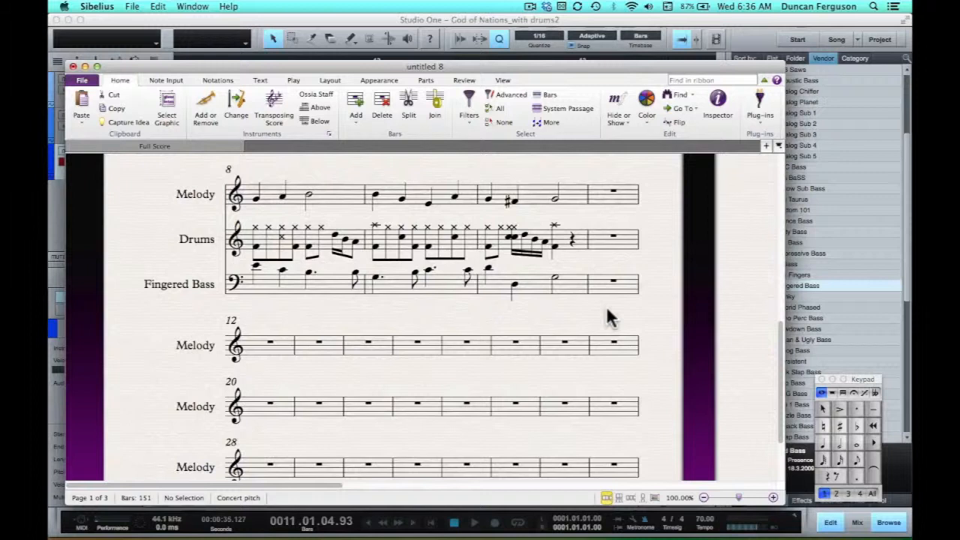
pyautogui.scroll(15, 608, 316)
pyautogui.scroll(3, 607, 315)
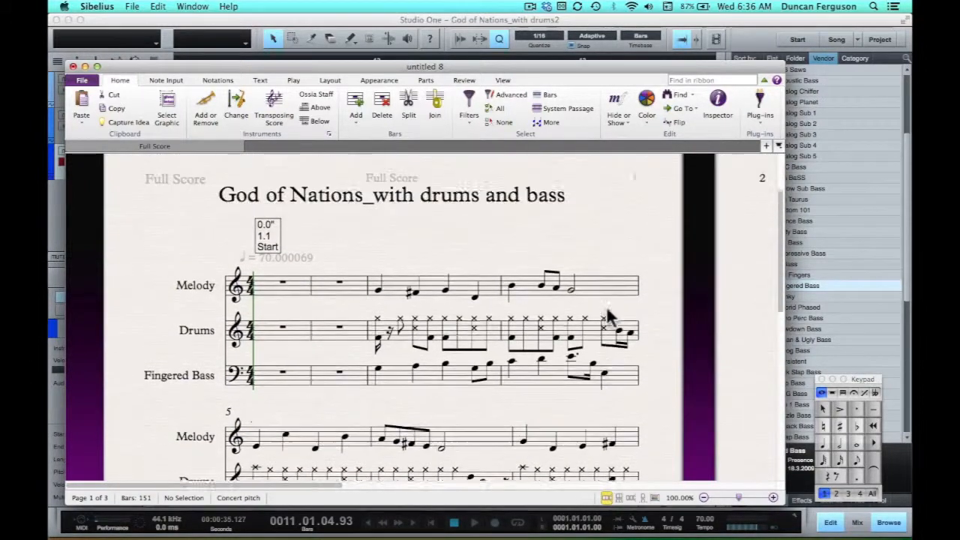